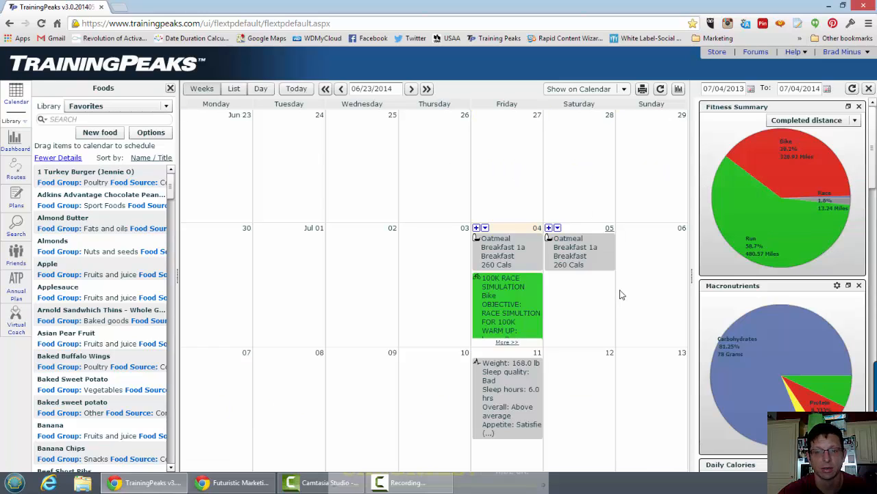
Open the 100K RACE SIMULATION workout on July 4 and review its description, device upload options and post-activity comments.
click(504, 302)
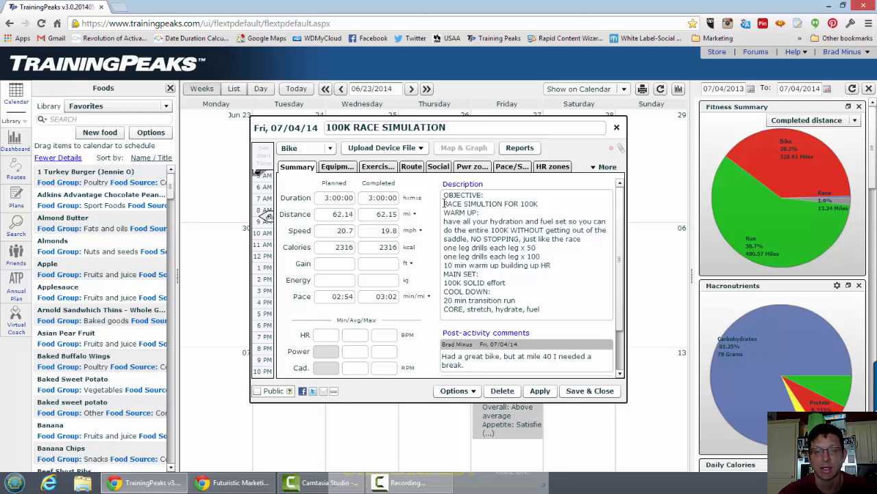
drag(444, 203, 543, 202)
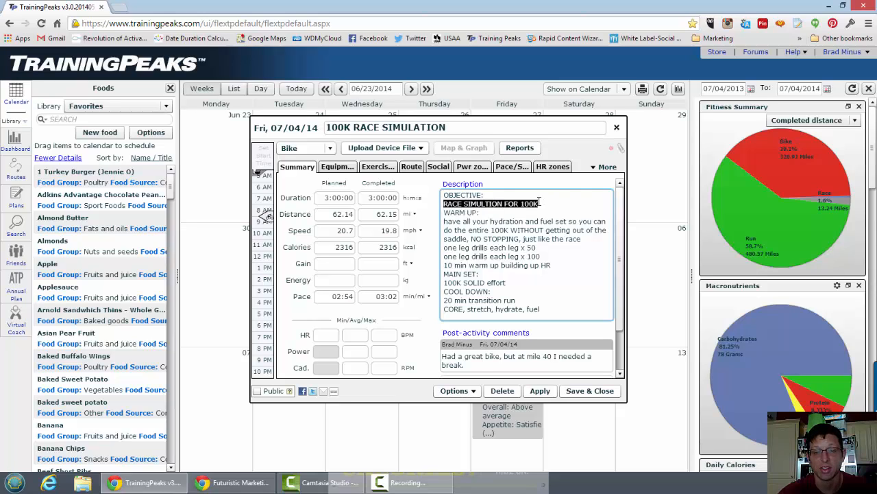
click(543, 205)
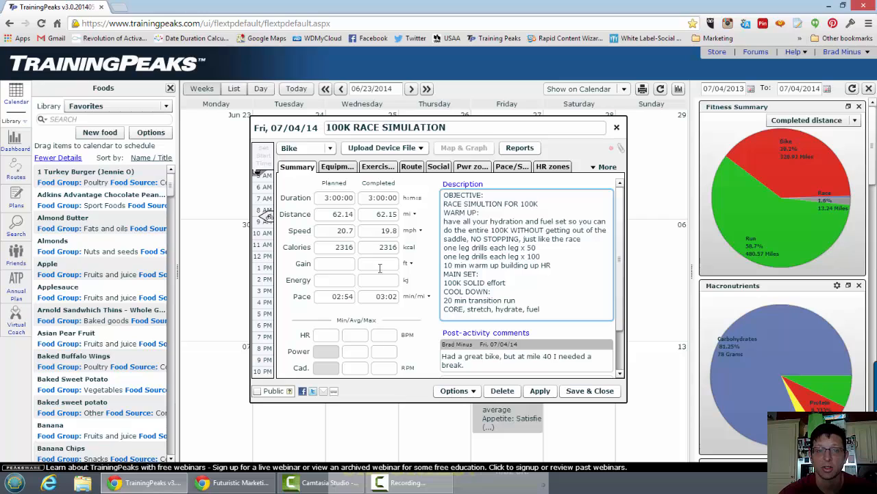
click(386, 150)
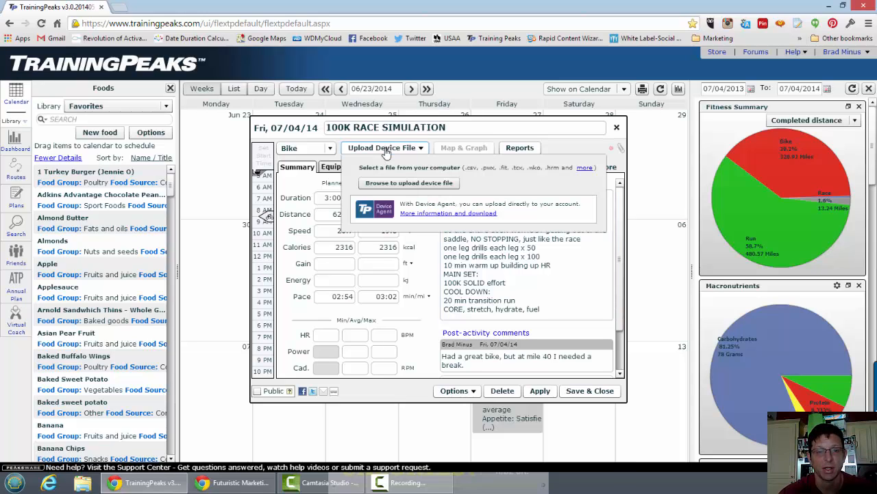
click(386, 151)
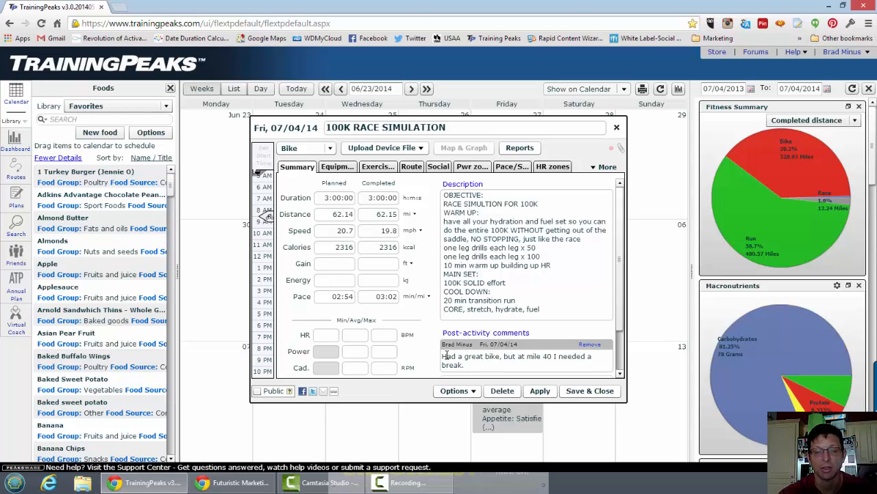
drag(446, 356, 476, 365)
click(508, 364)
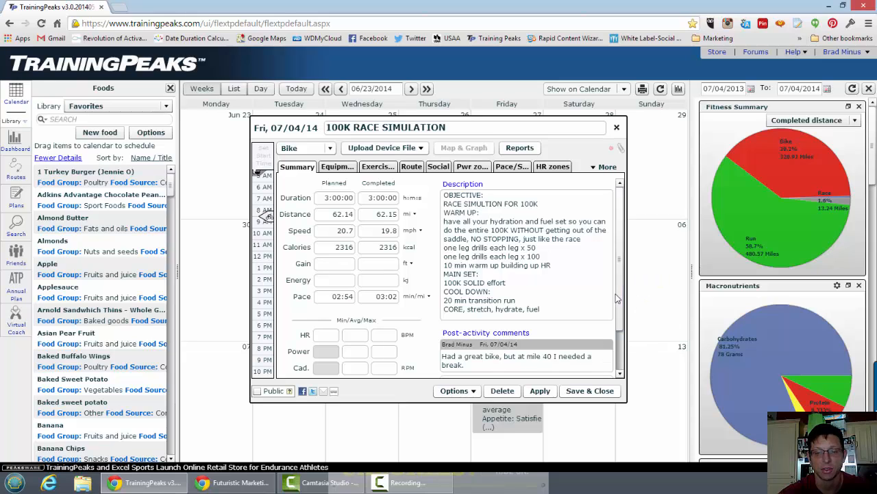
Start a new post-activity comment reading "I worked on Cadence and it felt better than last workout.".
scroll(615, 293, down, 2)
click(463, 328)
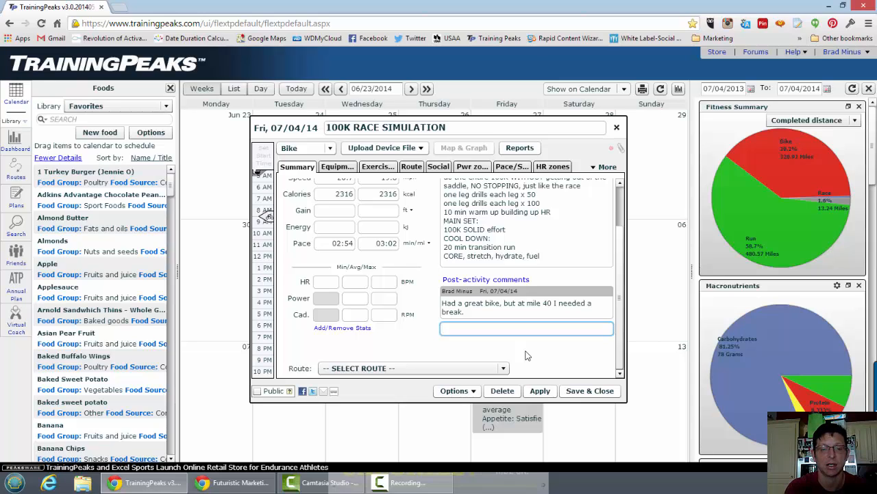
text(I wo)
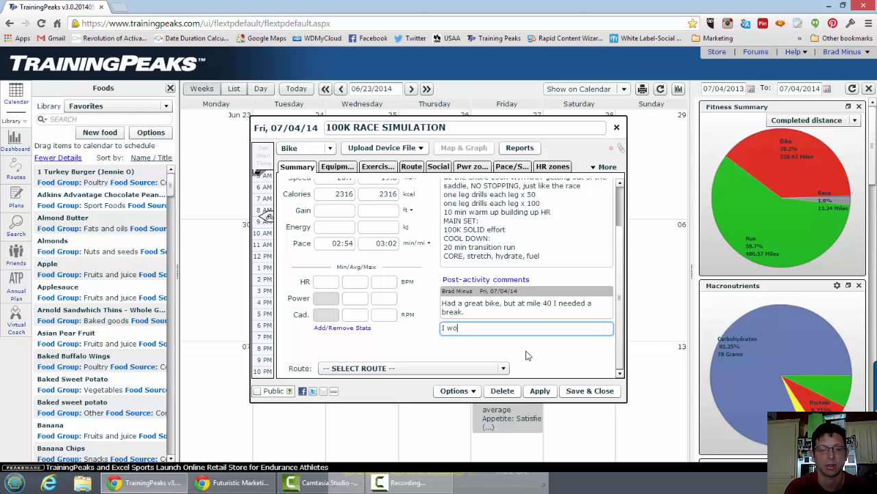
text(rked on Cadence and it)
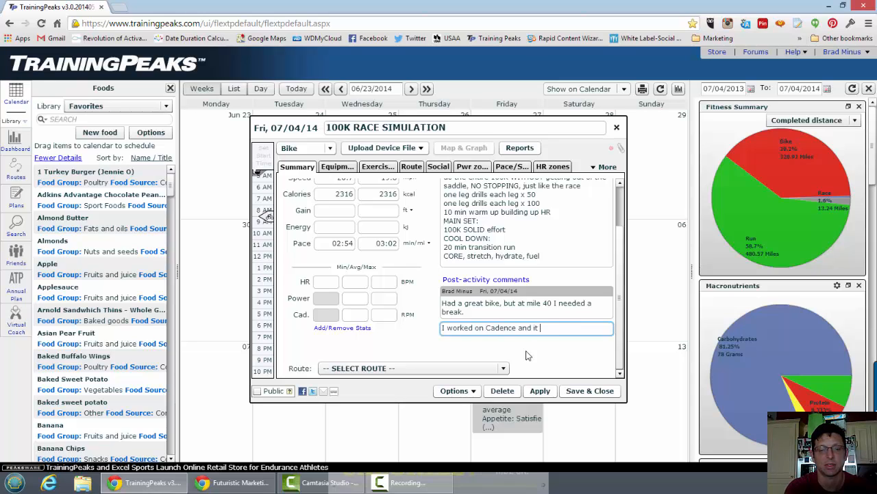
text( felt better than last workout)
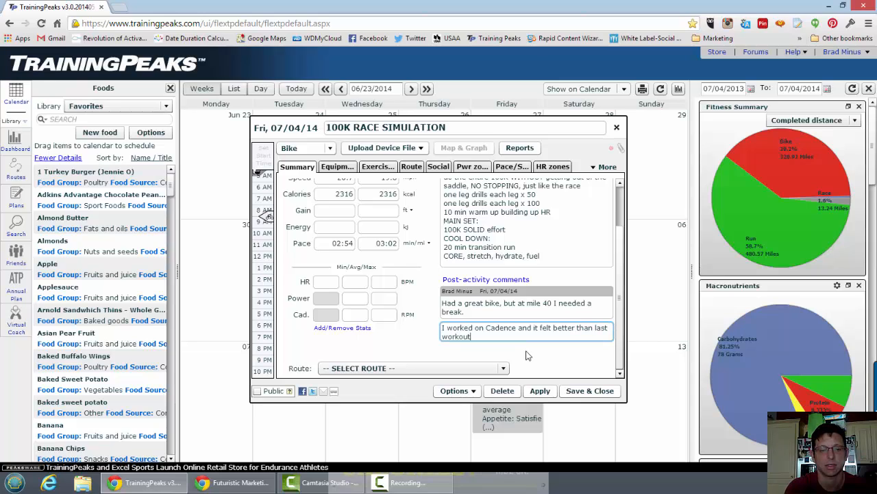
text(.)
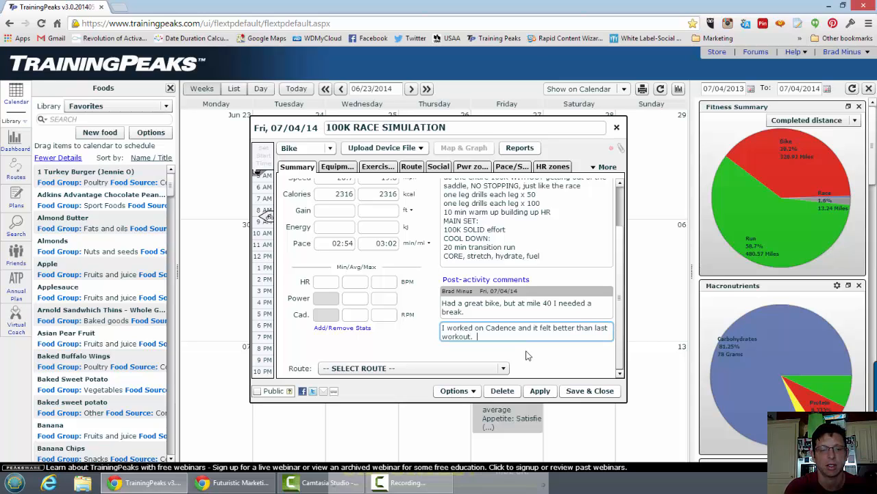
text( Nuti)
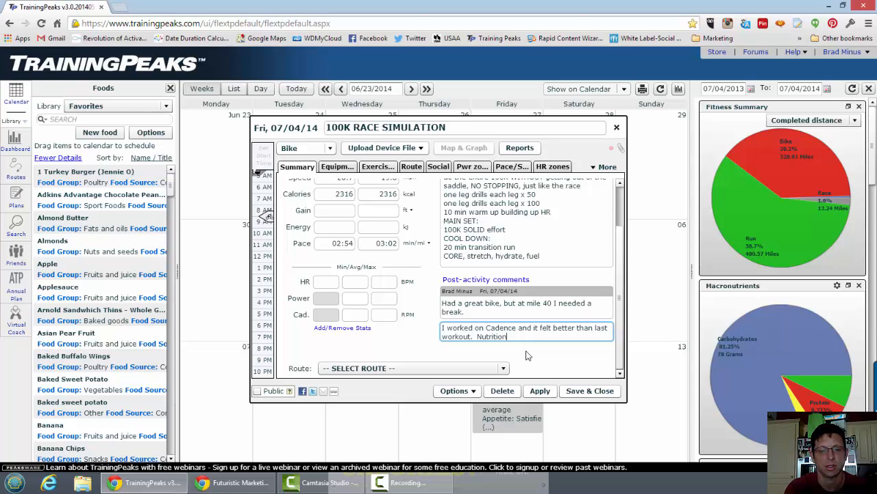
text(rition seemed ok ,m)
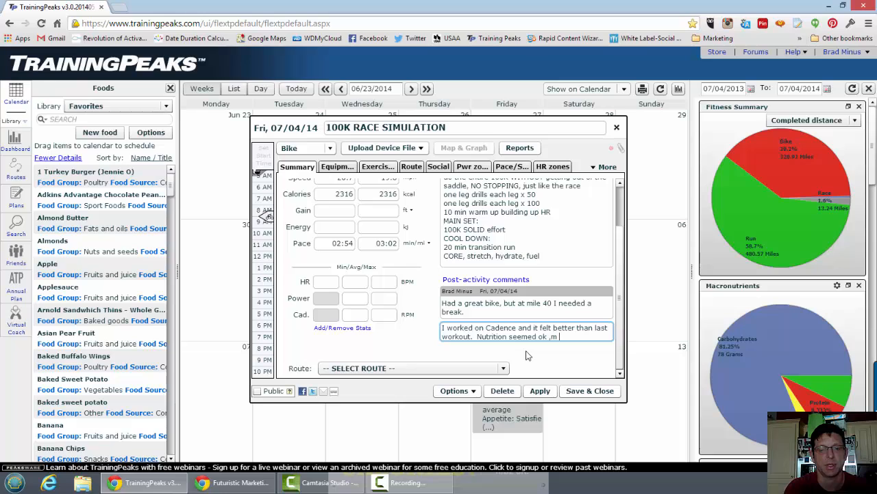
Extend the comment with "Nutrition seemed ok , but I felt like I lackied energy after mile 50." and save the workout.
key(BackSpace)
text(by)
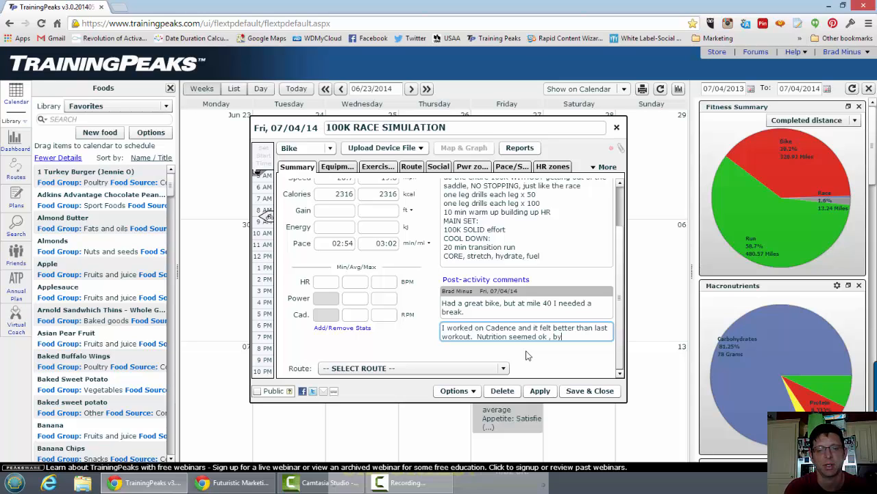
key(BackSpace)
text(ut I)
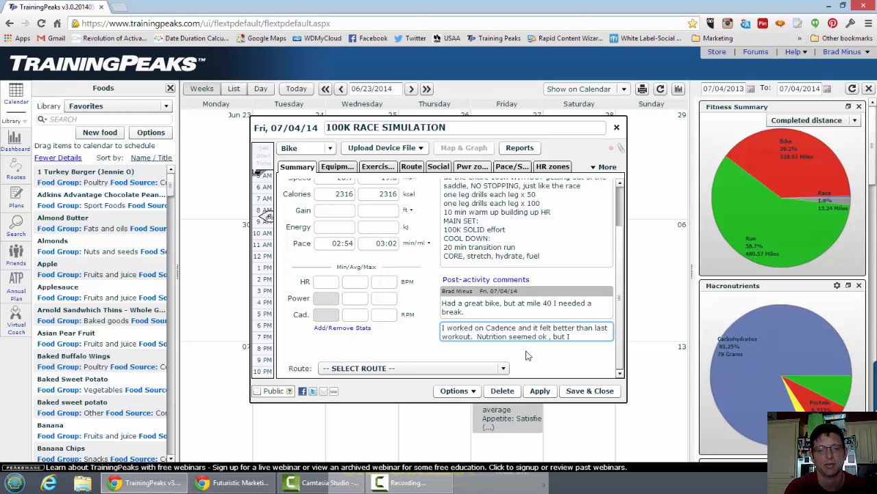
text( felt like I lackied energy af)
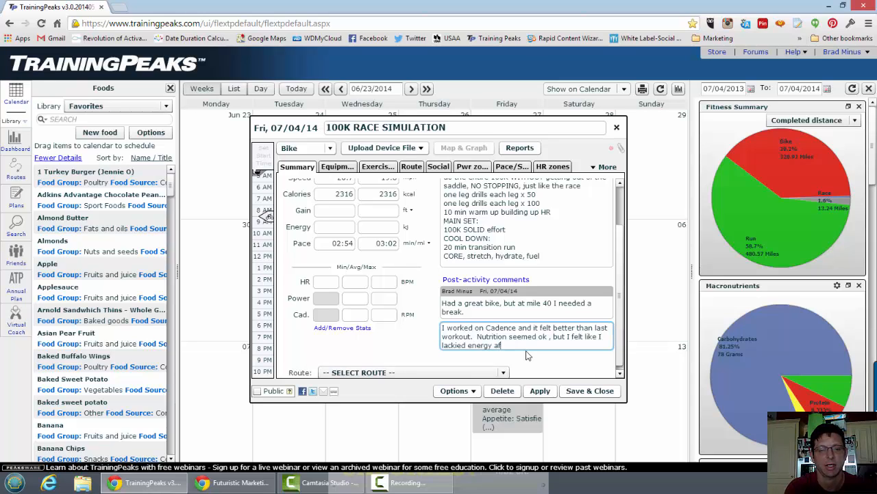
text(ter mile 50.)
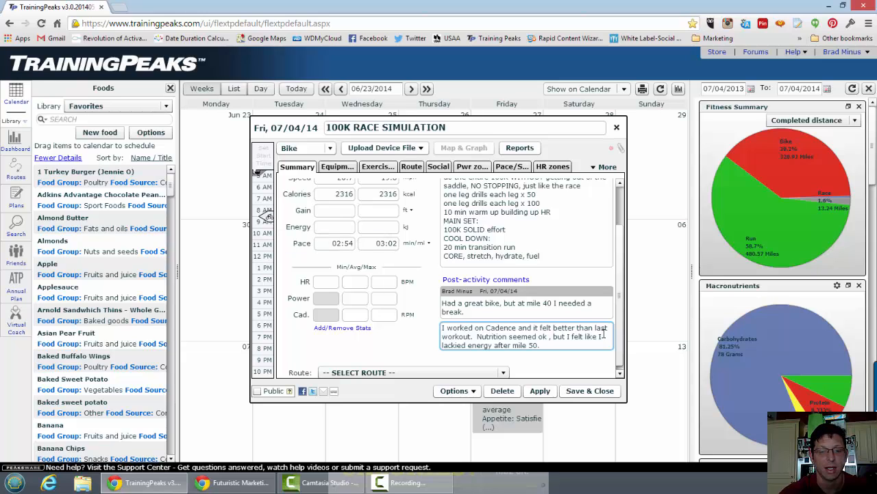
click(539, 391)
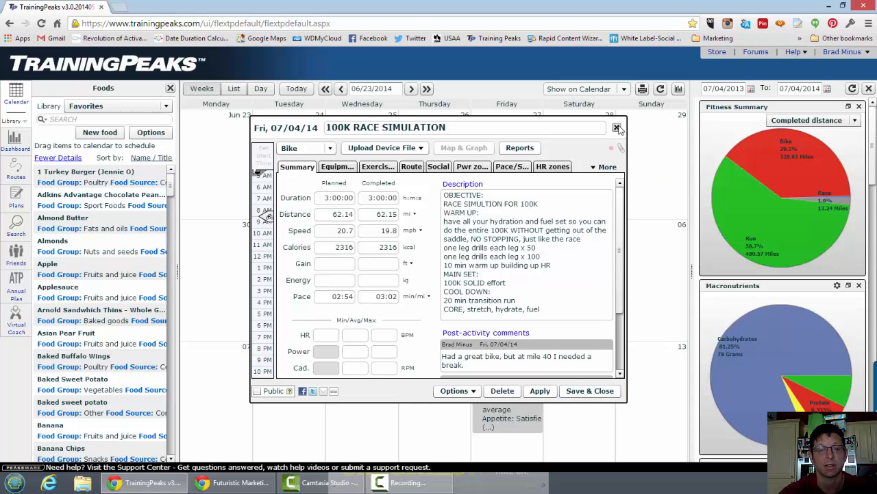
click(601, 391)
Review the 100K RACE SIMULATION workout once more, close it, and move it to Thursday, July 3 on the calendar.
mouse_move(634, 362)
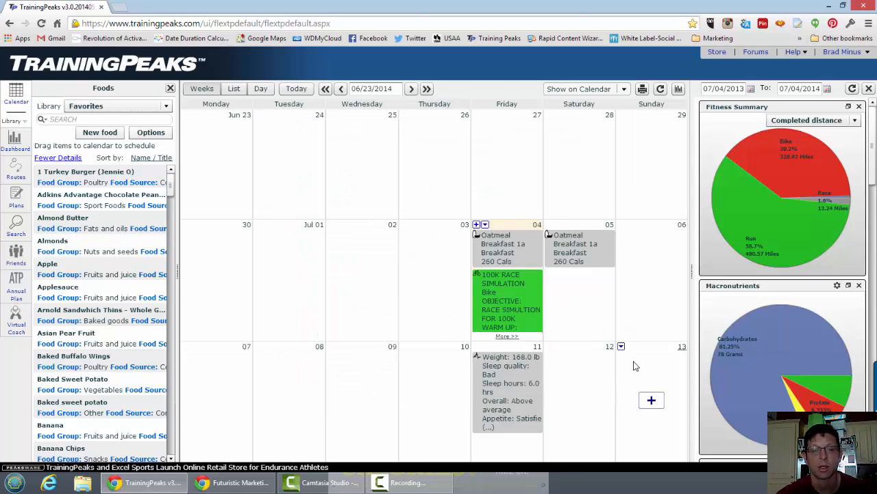
click(507, 306)
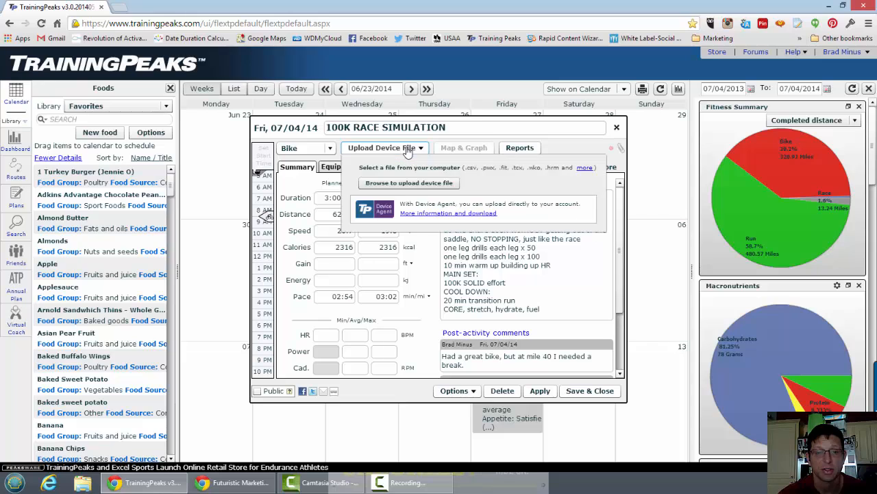
click(617, 128)
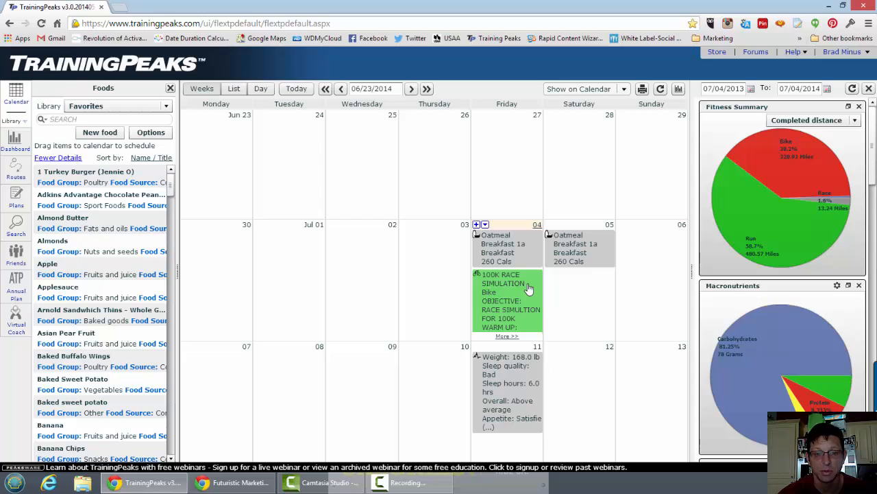
drag(528, 288, 426, 295)
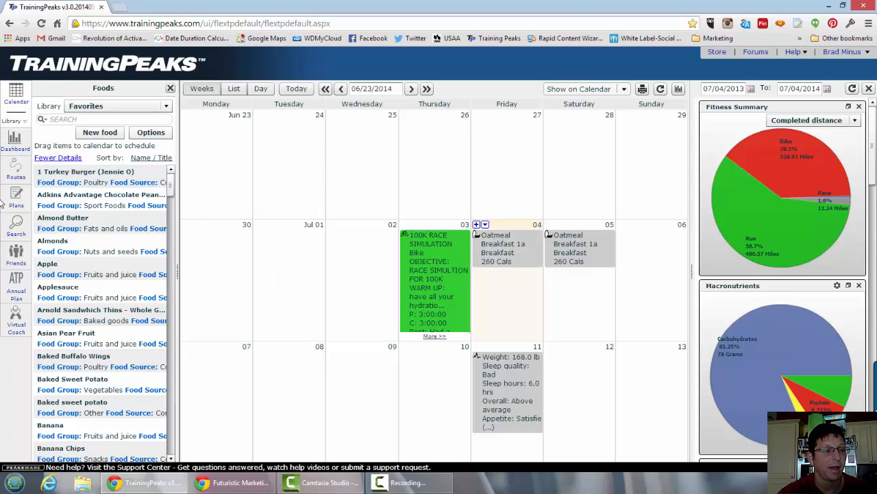
Expand the library and browse the list of saved meals.
click(20, 124)
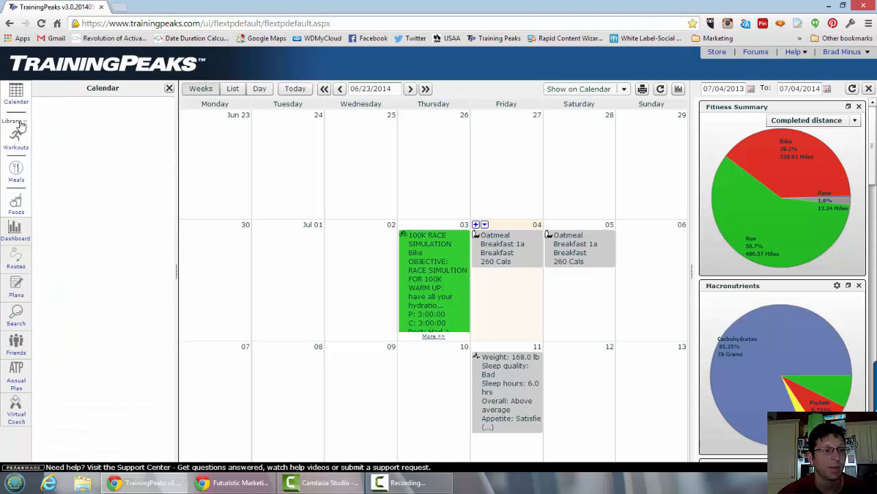
click(16, 172)
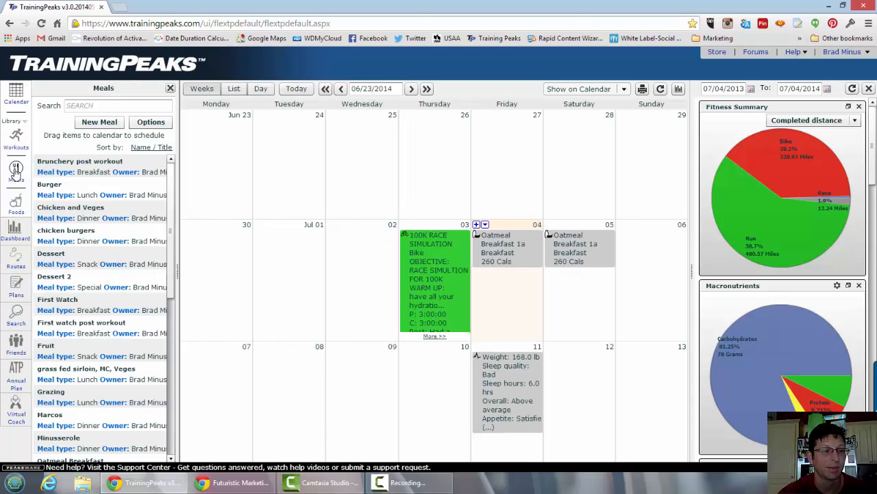
scroll(88, 226, down, 5)
scroll(84, 274, up, 5)
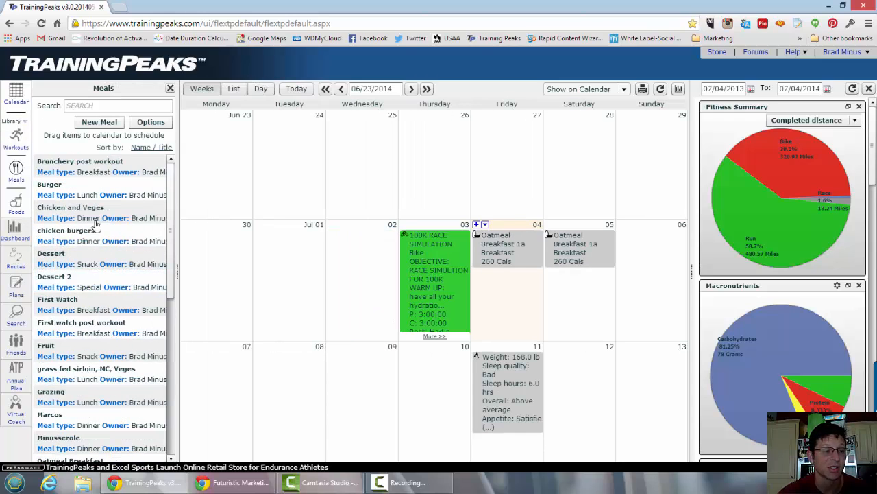
scroll(117, 312, down, 5)
scroll(116, 310, up, 5)
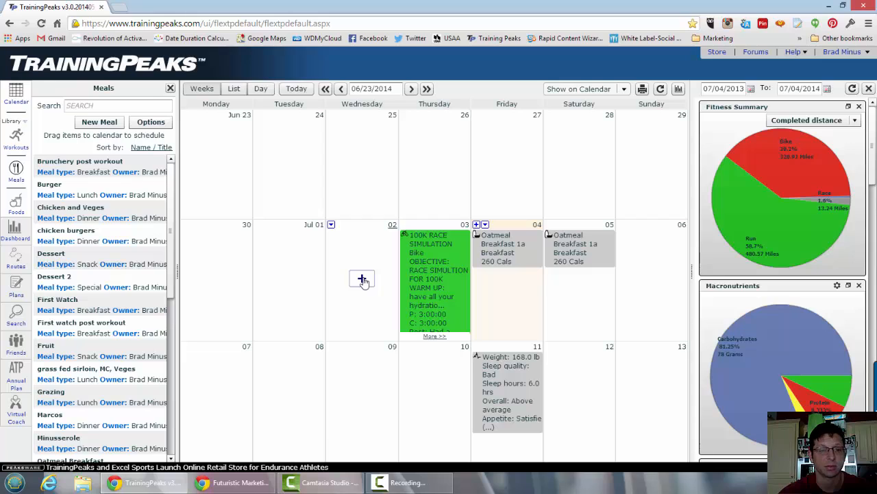
Create a new lunch entry on Wednesday, July 2 and show its foods section.
click(362, 279)
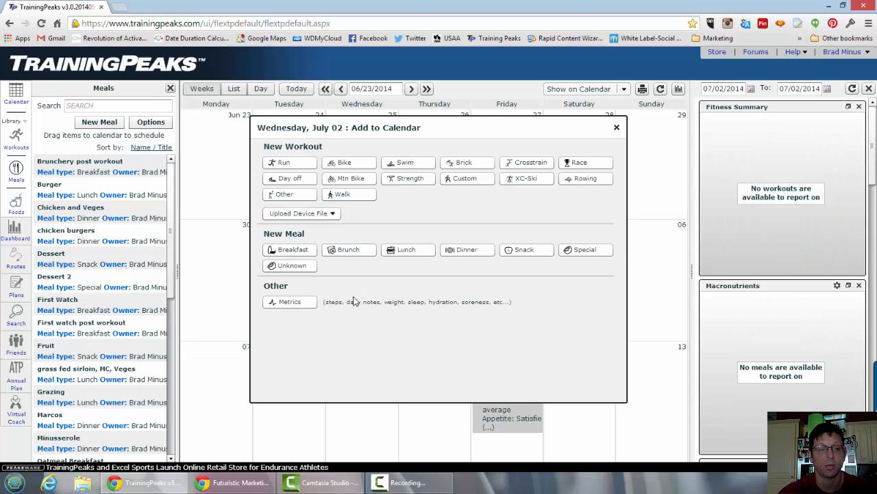
click(421, 250)
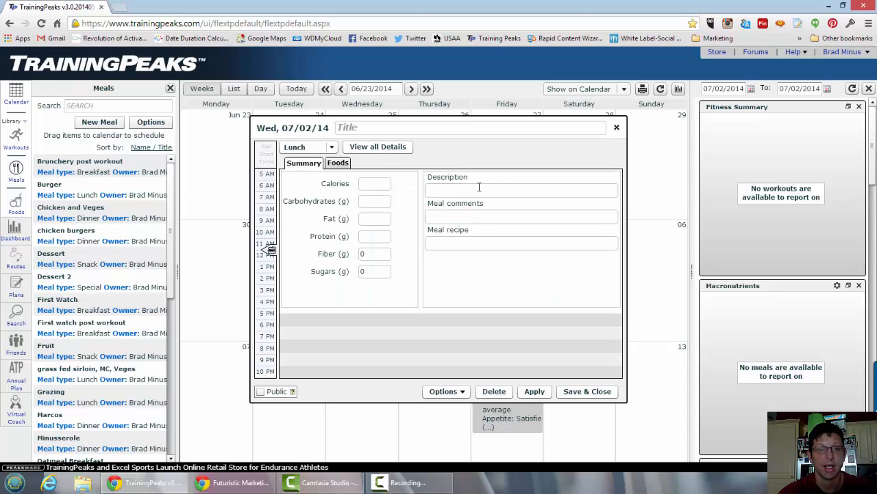
click(338, 164)
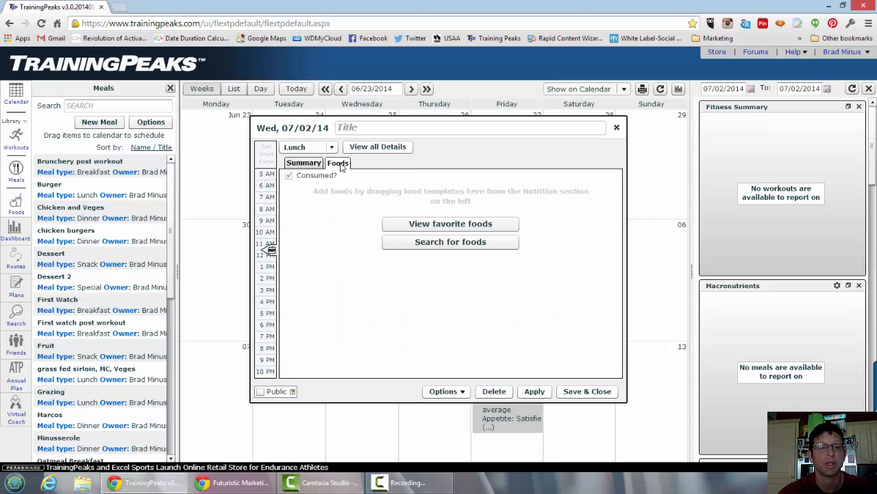
Switch to the foods library, set it to All, and search for "Big mac".
click(101, 105)
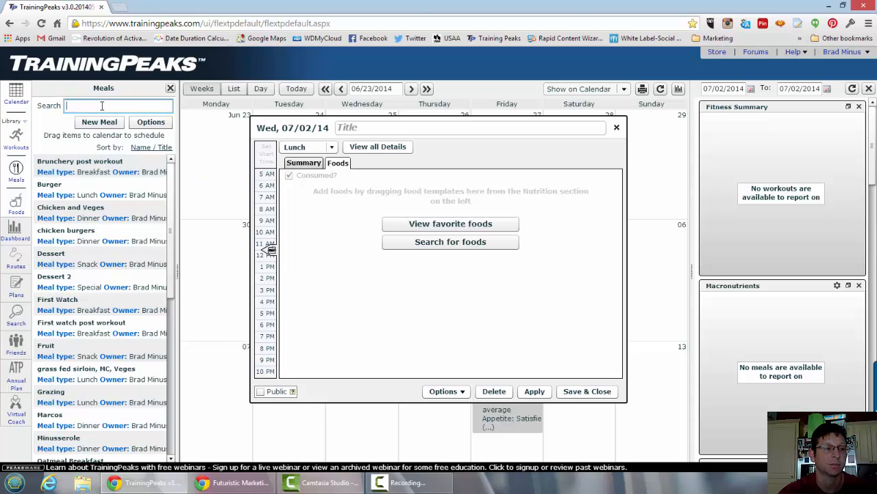
click(15, 207)
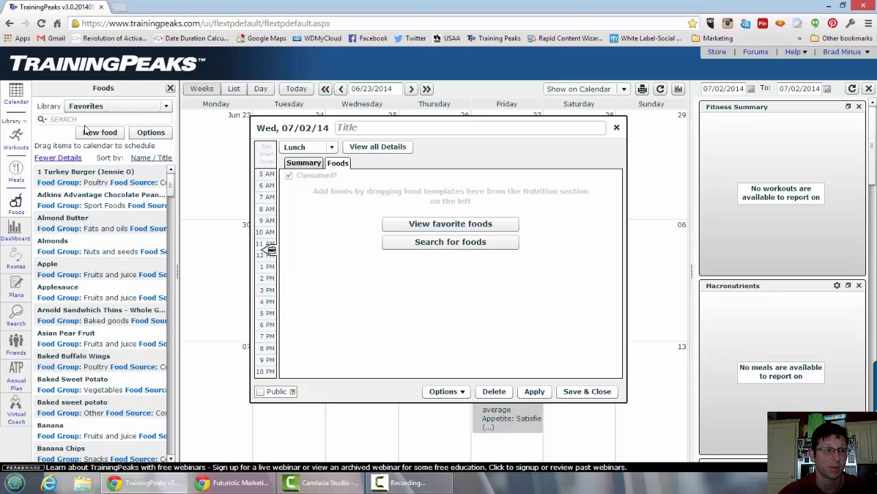
click(103, 107)
click(117, 131)
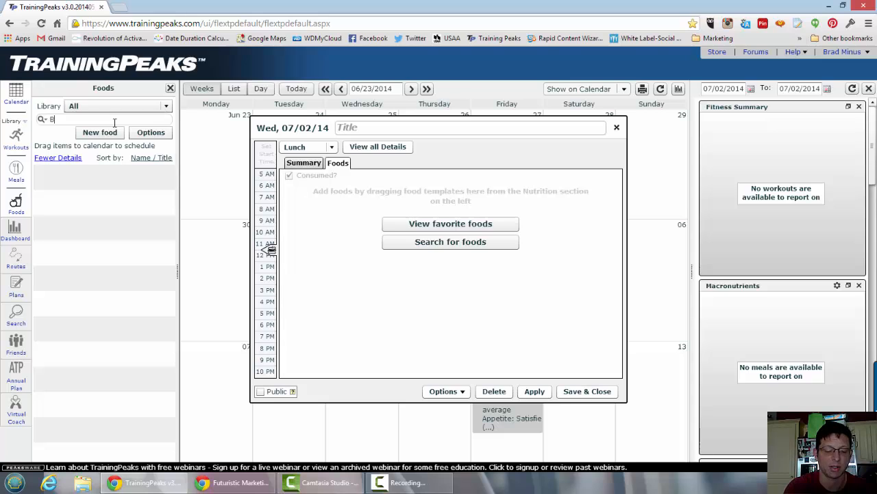
click(114, 123)
text(Big mac)
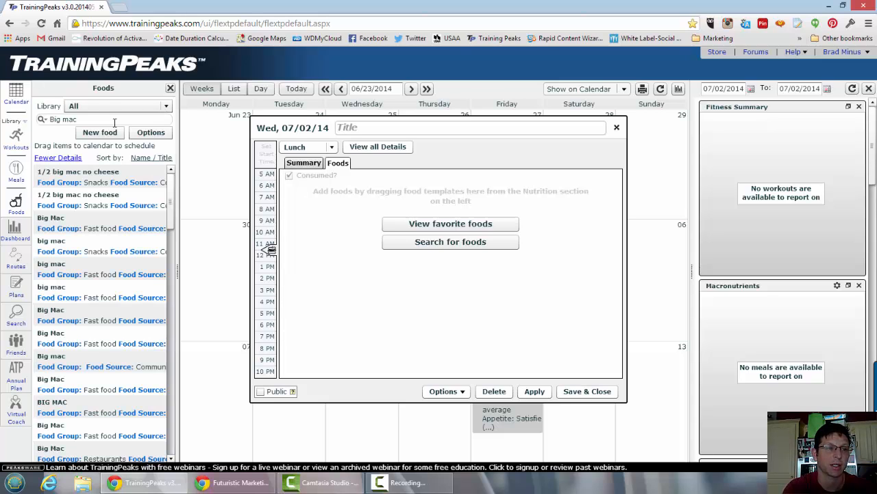
Check the nutrition facts of several Big Mac results and add the Big Mac listed just above "BIG MAC" to the lunch.
click(84, 227)
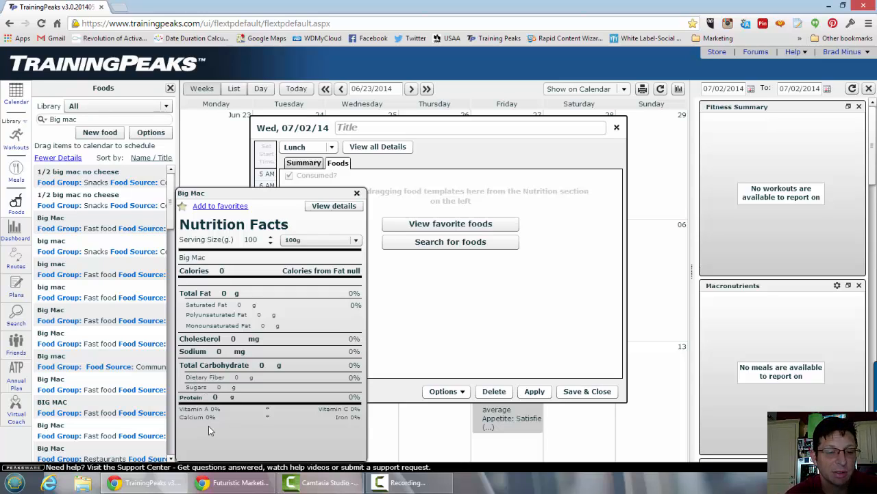
click(357, 193)
click(115, 276)
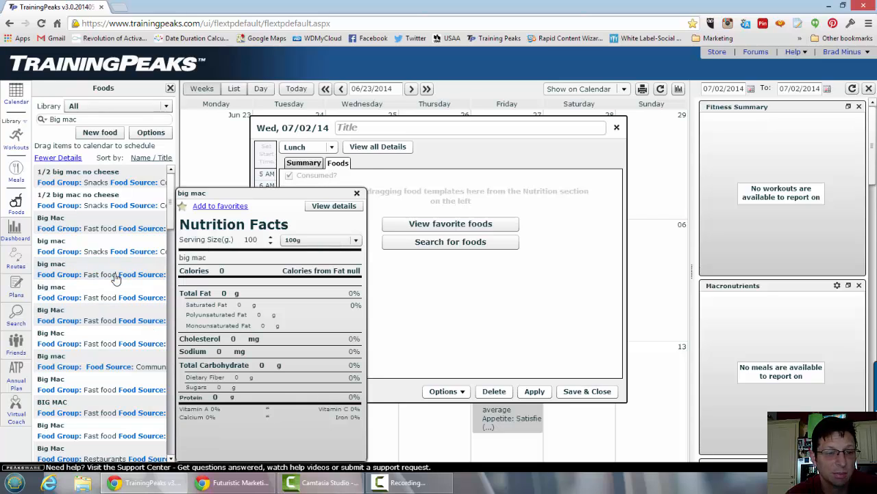
click(356, 193)
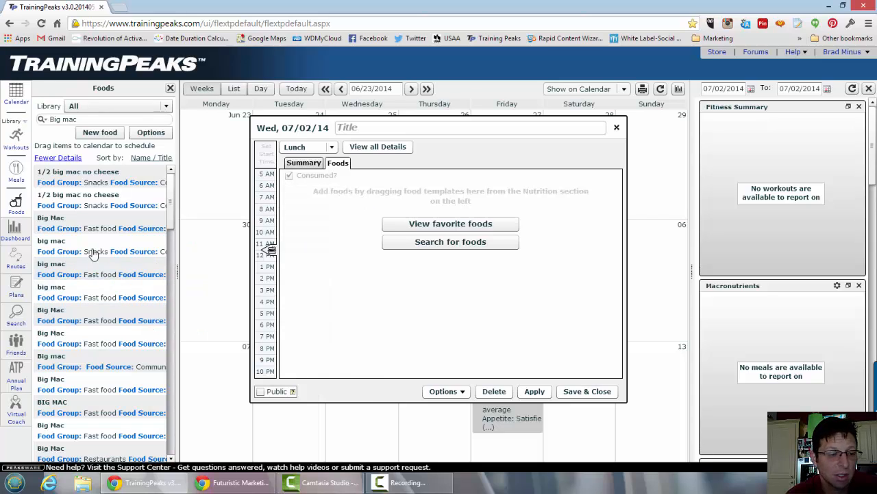
click(127, 436)
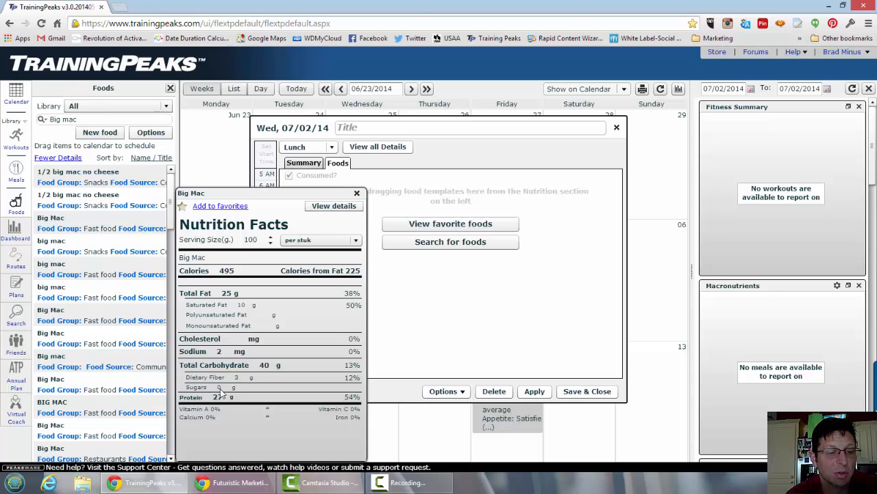
click(356, 193)
drag(81, 389, 370, 273)
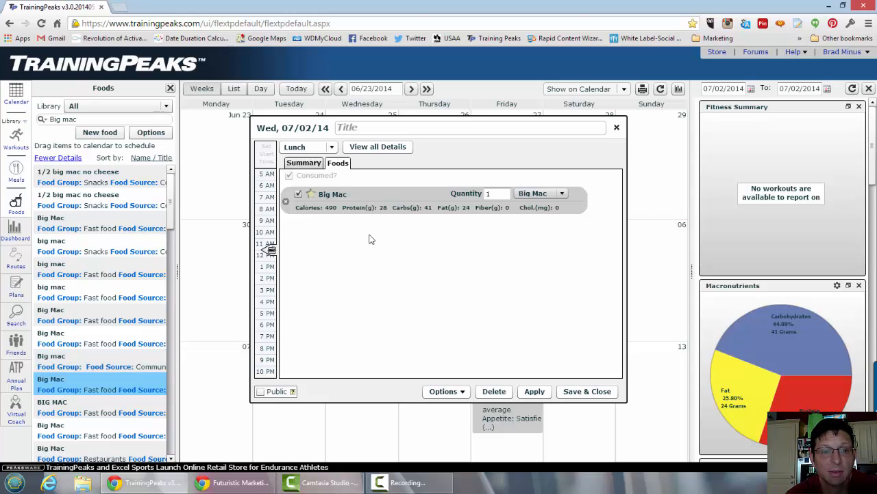
Replace the food search term with "coke" to find matching drinks.
click(141, 118)
key(ctrl+shift+Left)
key(ctrl+shift+Left)
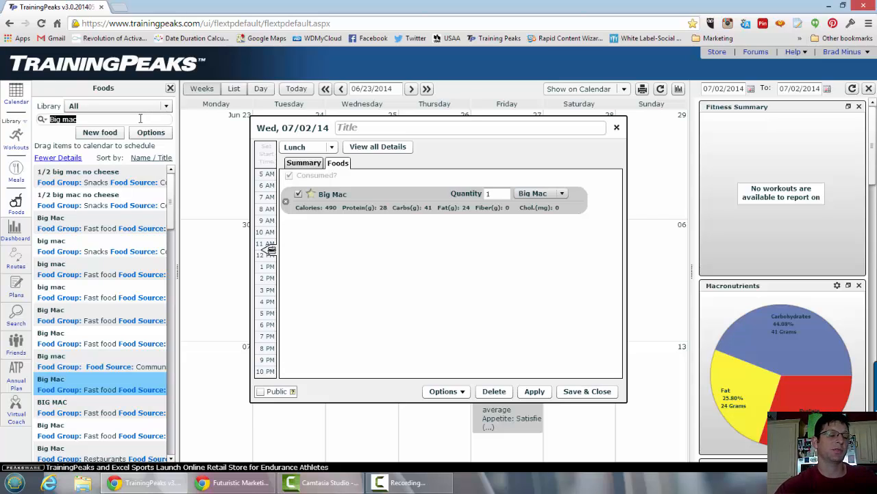
text(icy)
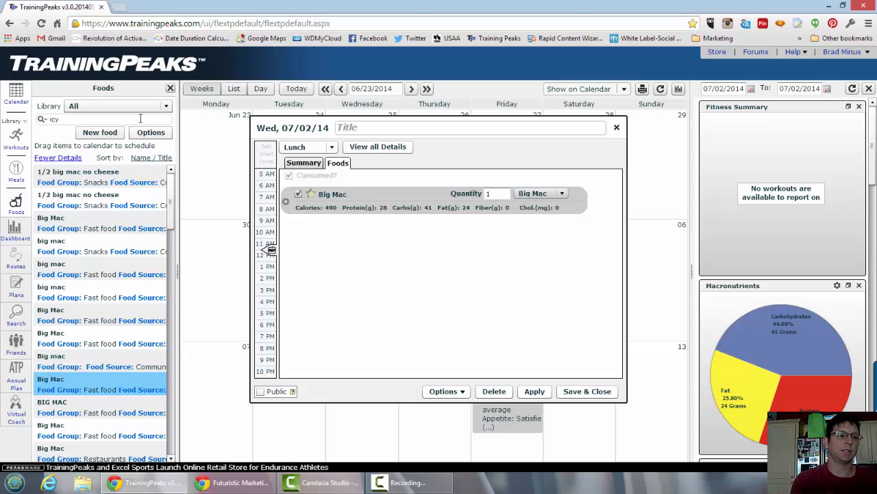
text( coke)
key(BackSpace)
key(BackSpace)
key(BackSpace)
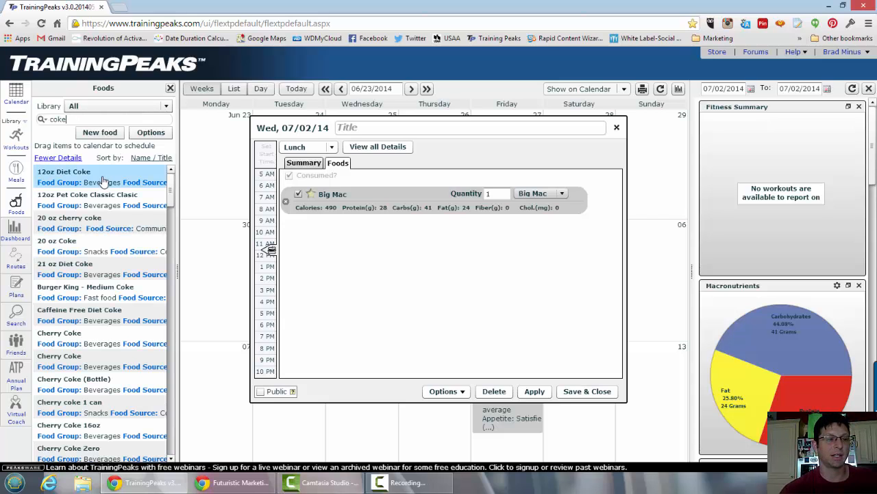
Check the nutrition facts of 12oz Diet Coke and 20 oz Coke, and add 20 oz cherry coke to the lunch.
click(103, 180)
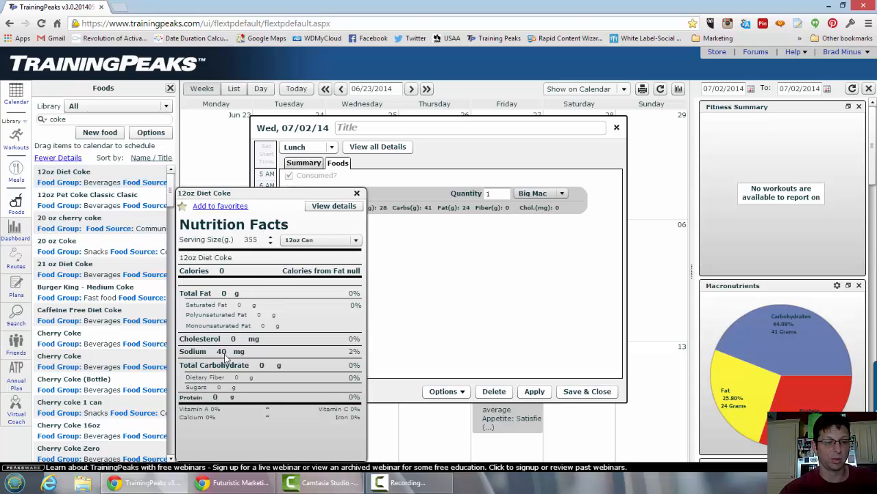
click(356, 193)
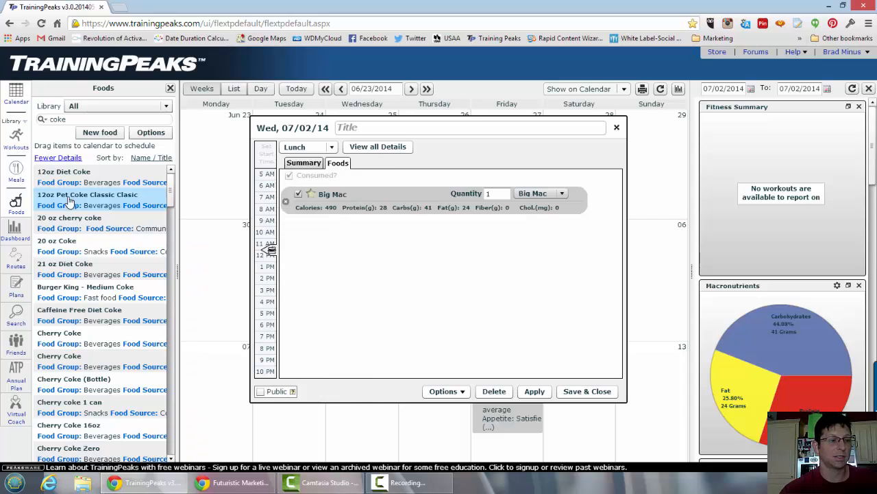
click(80, 250)
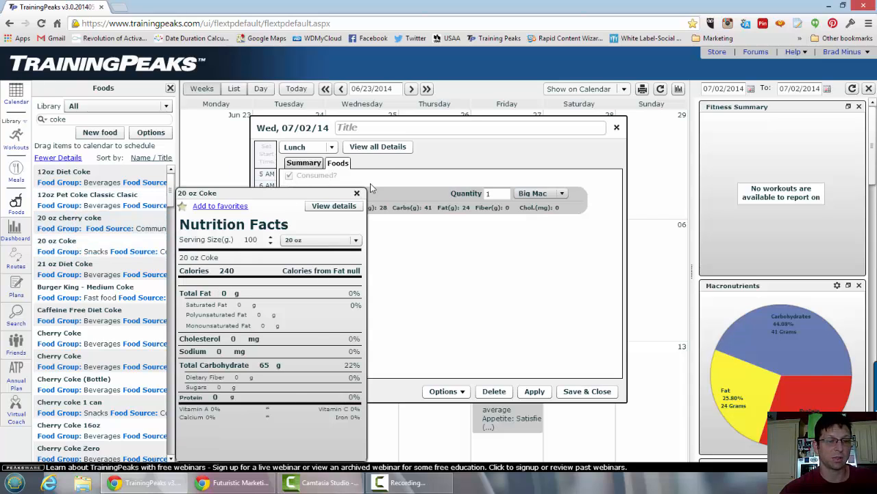
drag(93, 223, 372, 260)
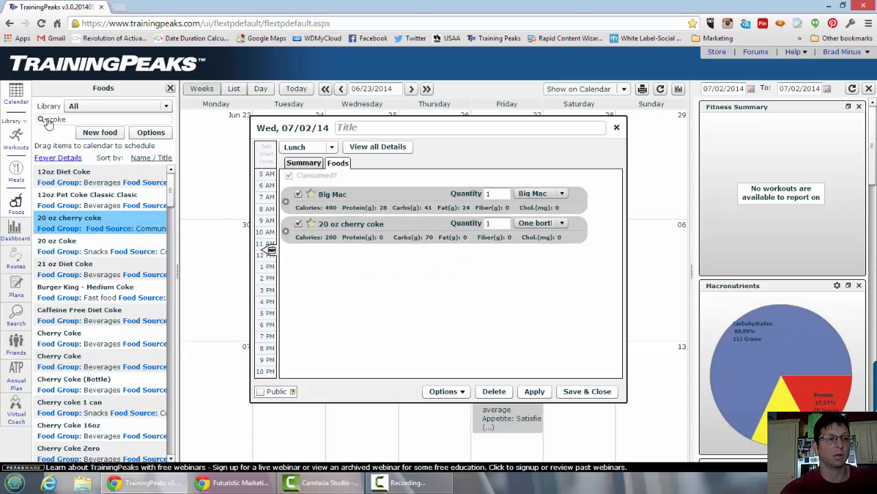
Search the foods library for "fries", and refine the search to "mcdonalds fries".
drag(81, 117, 23, 127)
text(fries)
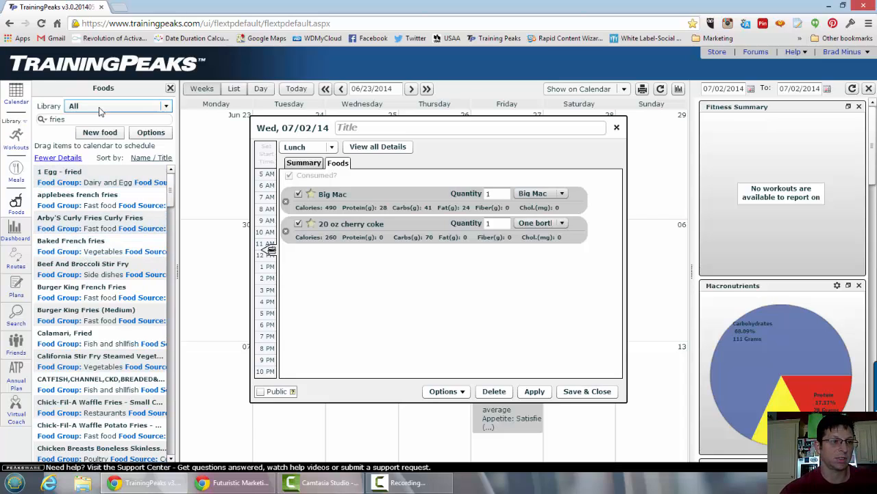
drag(88, 117, 15, 114)
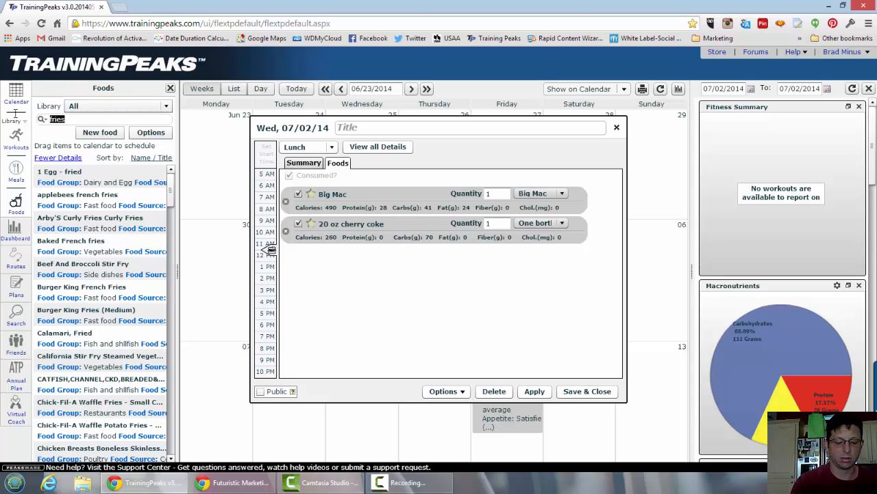
text(mcdonalds)
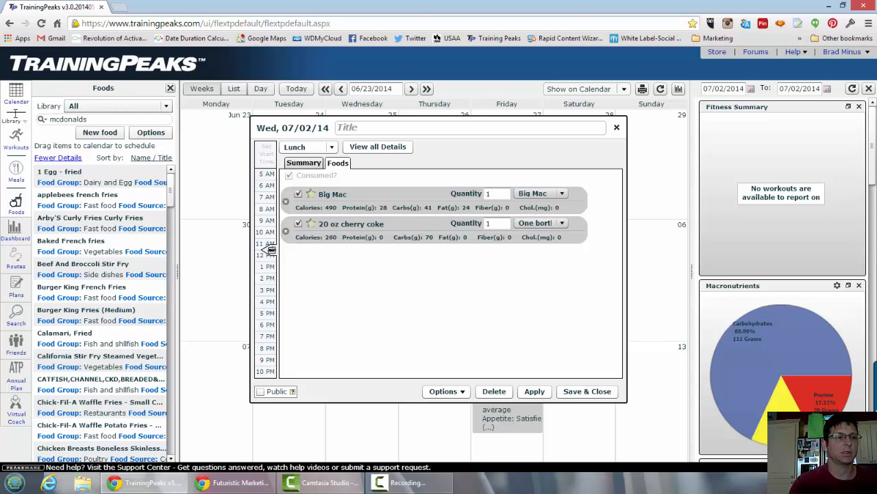
text( fries)
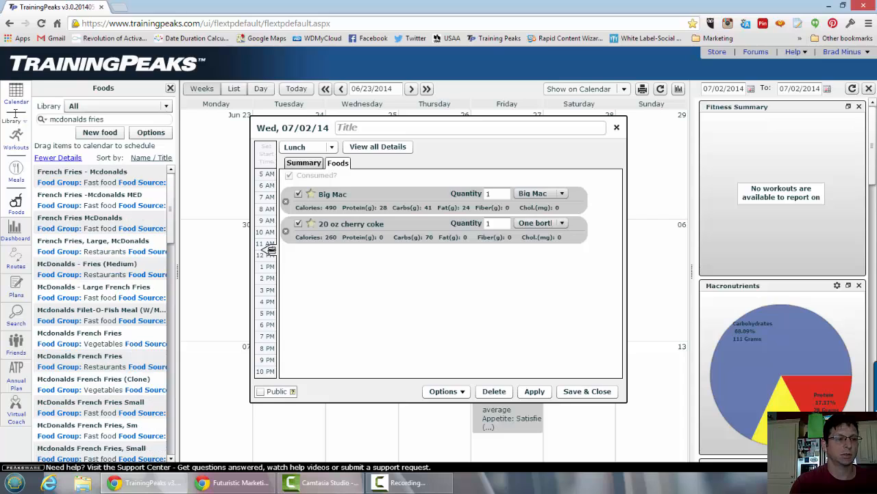
Check the nutrition facts of French Fries -Mcdonalds MED and add that food to the lunch.
click(68, 180)
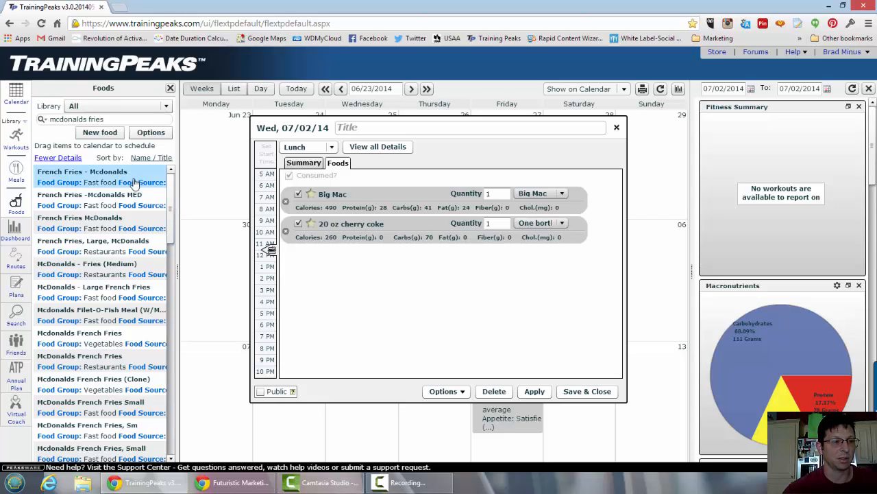
click(128, 205)
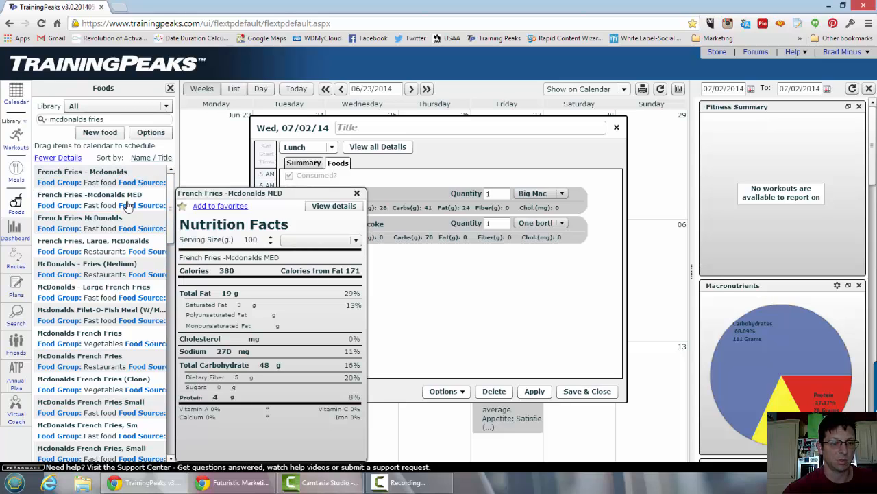
drag(128, 206, 488, 280)
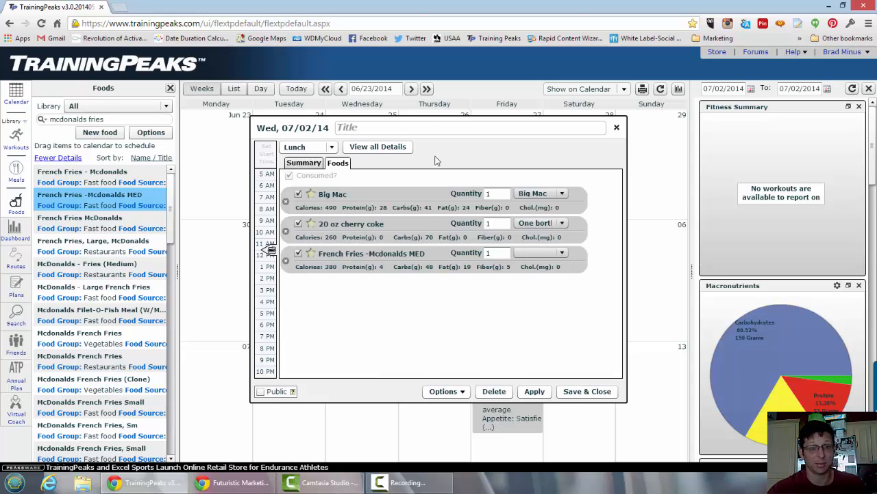
Title the lunch "McDonalds bad meal" and apply the changes.
click(428, 127)
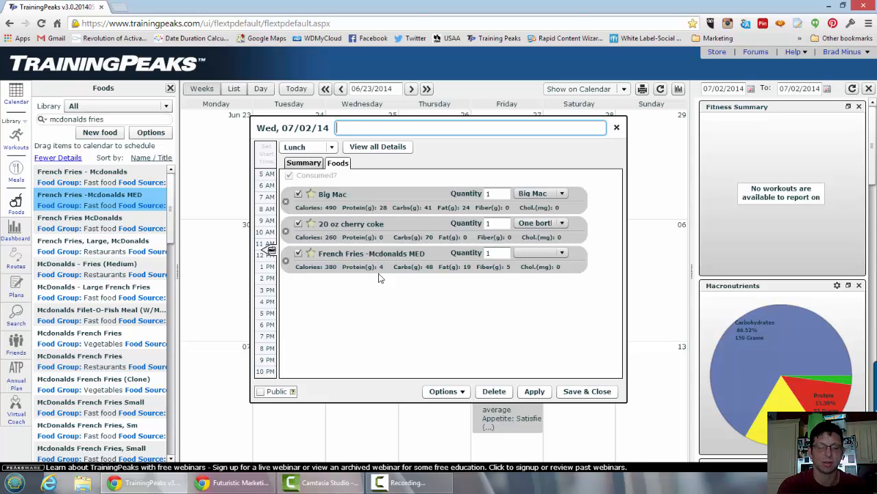
text(ona)
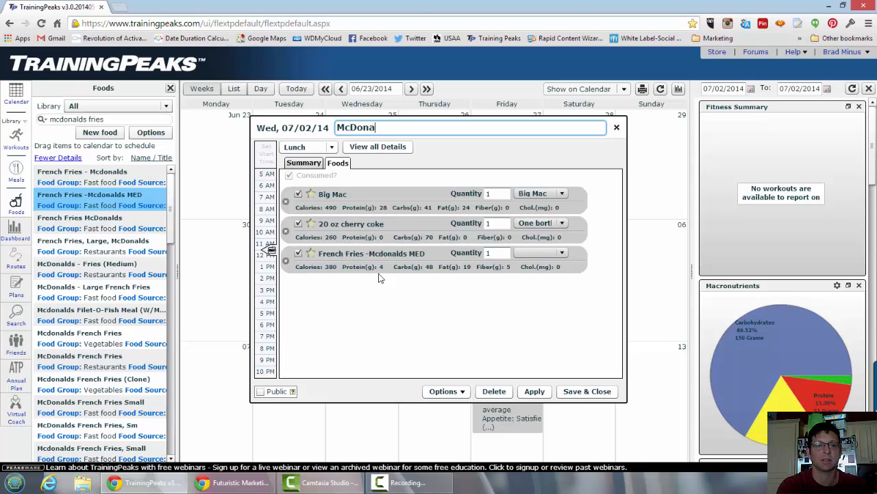
text(lds bad meal)
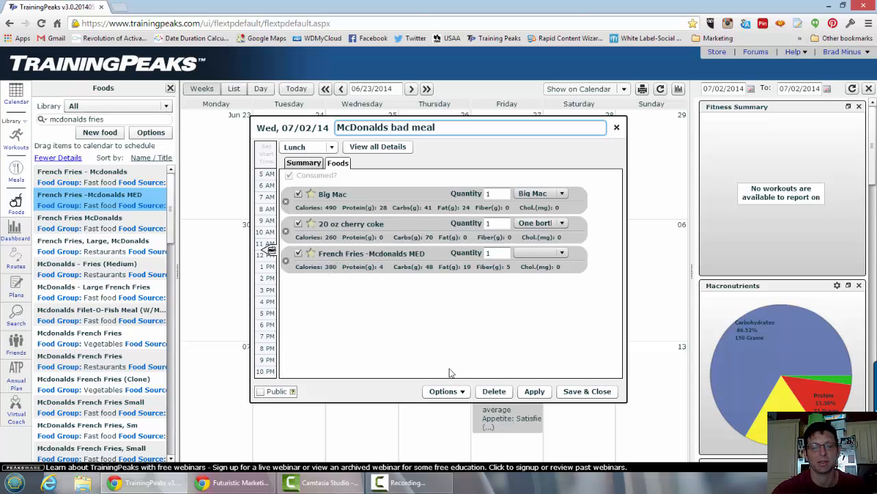
click(535, 391)
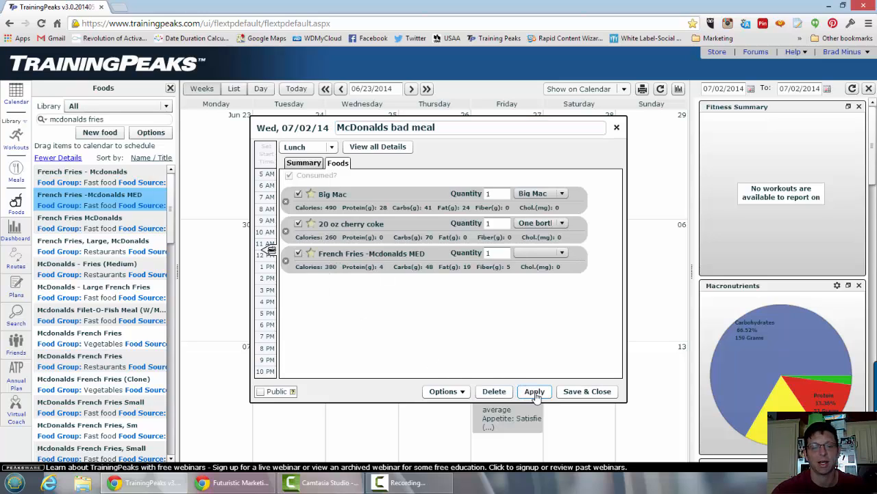
Save the McDonalds bad meal to the library and close the lunch entry.
click(447, 391)
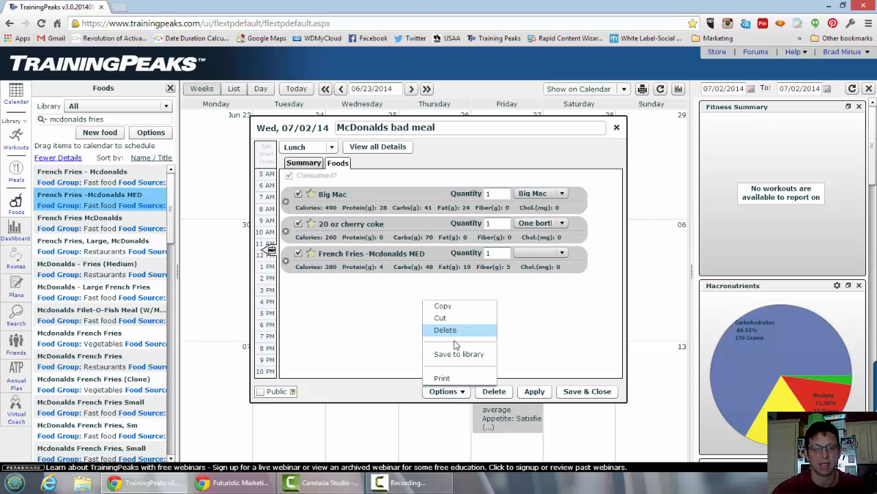
click(458, 354)
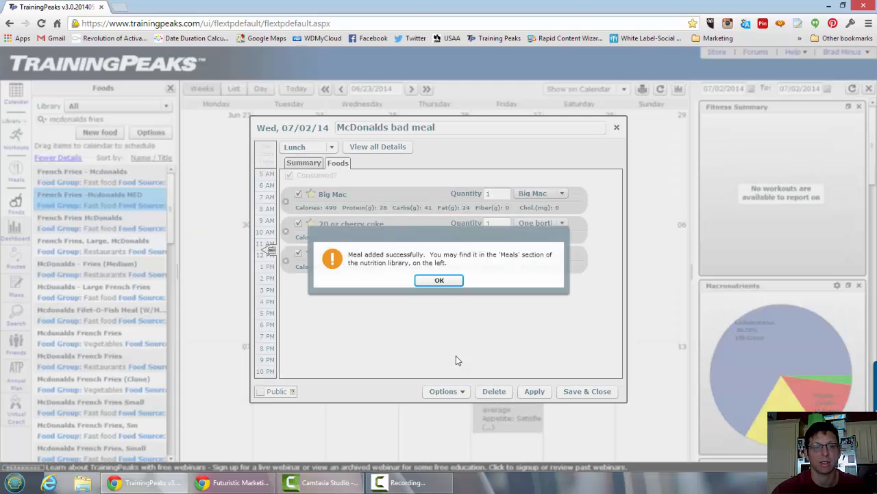
click(439, 280)
click(617, 128)
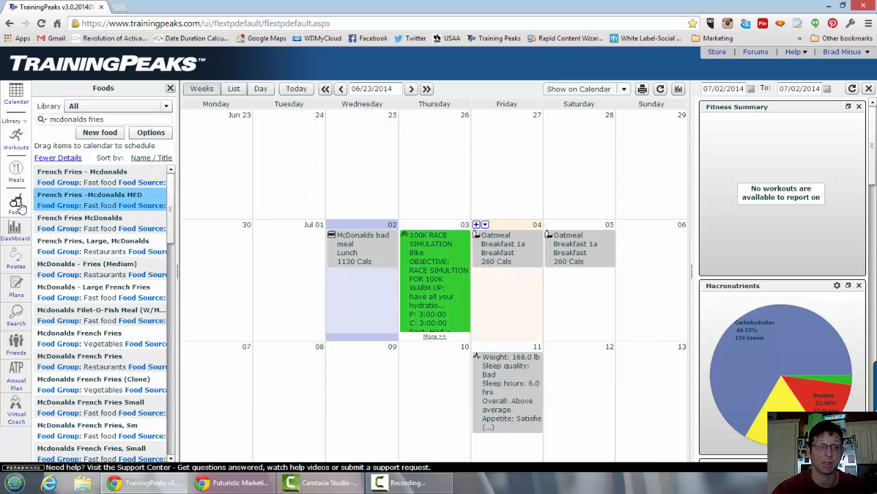
Schedule the saved McDonalds bad meal from the meals library on Saturday, July 5 with 1.0 serving, and save the entry.
click(17, 177)
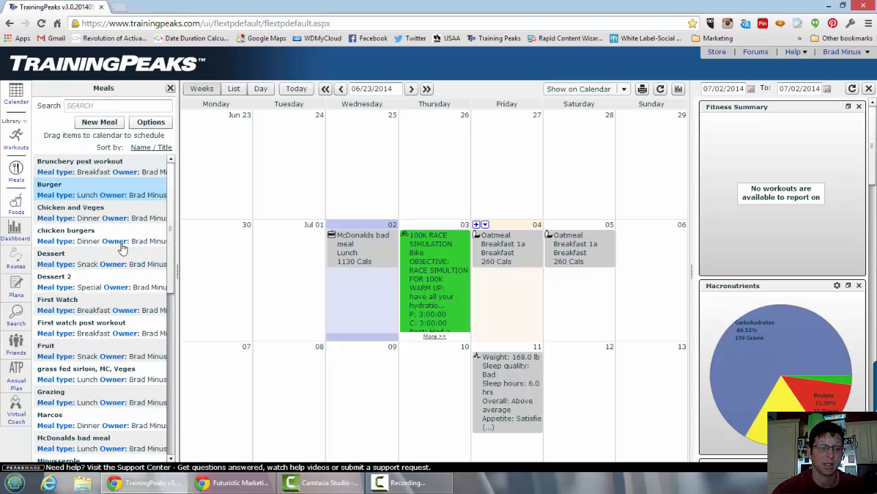
scroll(118, 264, down, 5)
scroll(117, 268, up, 3)
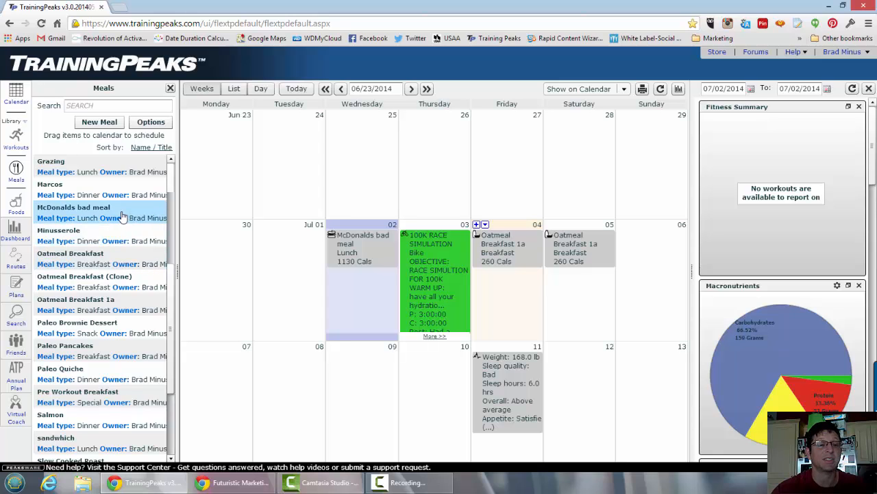
drag(107, 216, 582, 318)
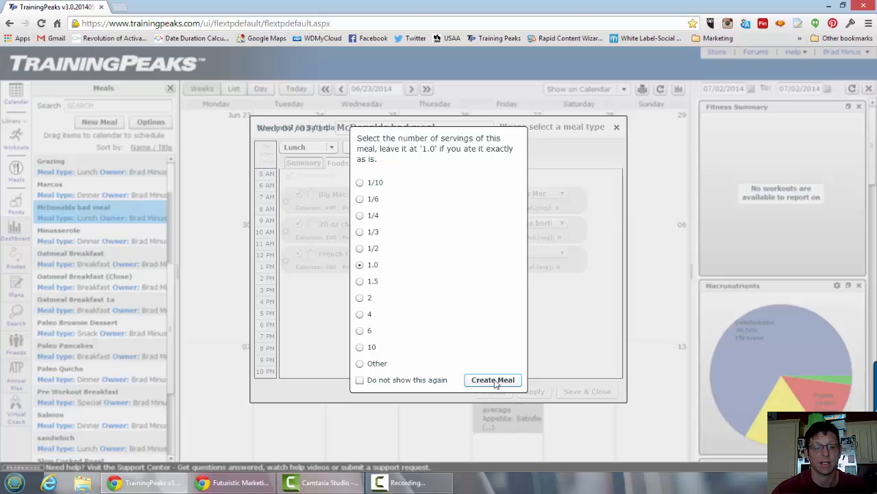
click(493, 380)
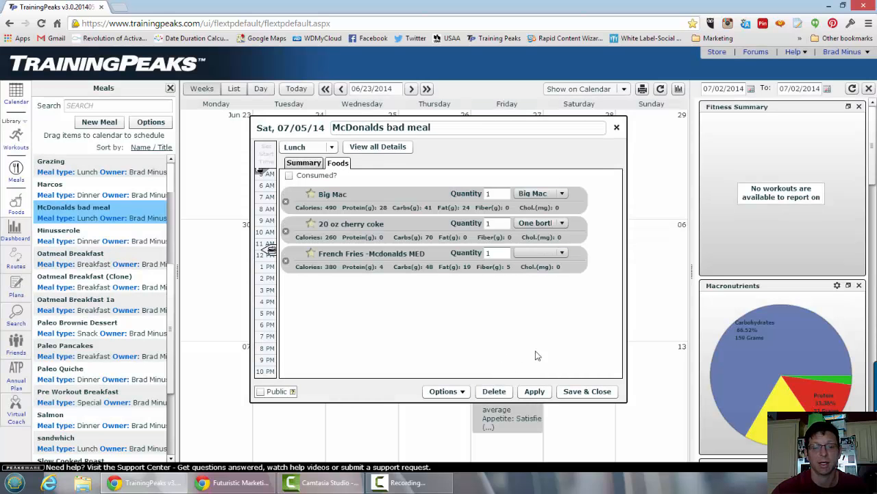
click(562, 392)
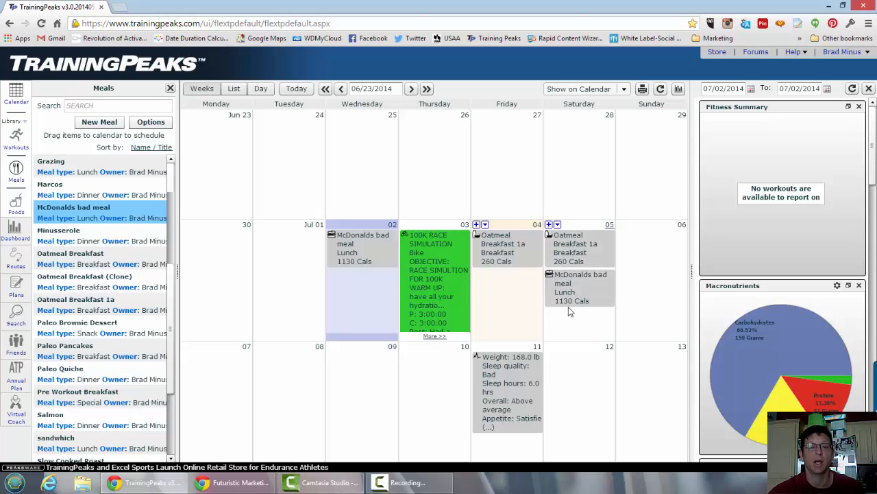
Look through the rest of the saved meals and examine the Macronutrients chart on the dashboard.
click(592, 256)
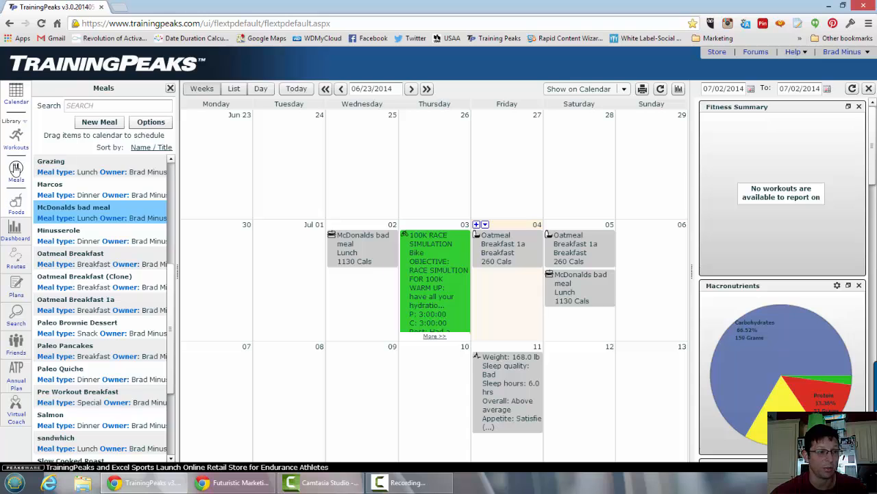
click(16, 168)
click(16, 168)
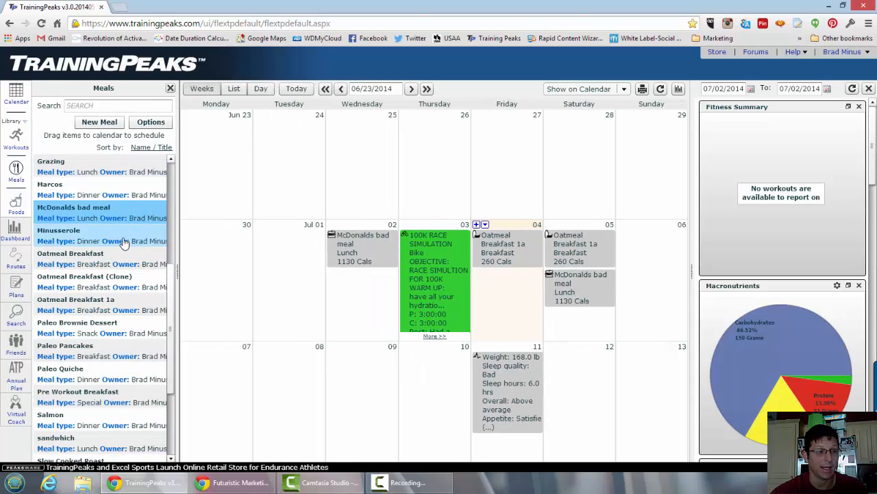
scroll(101, 329, down, 3)
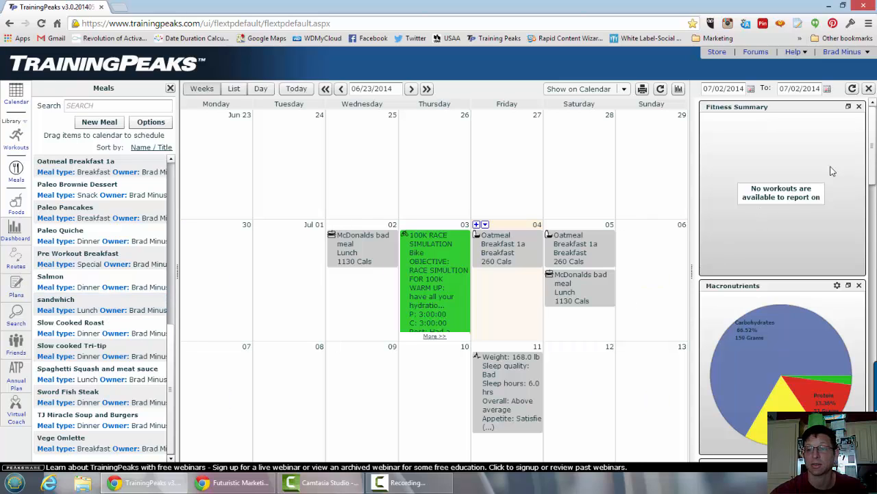
drag(874, 152, 874, 166)
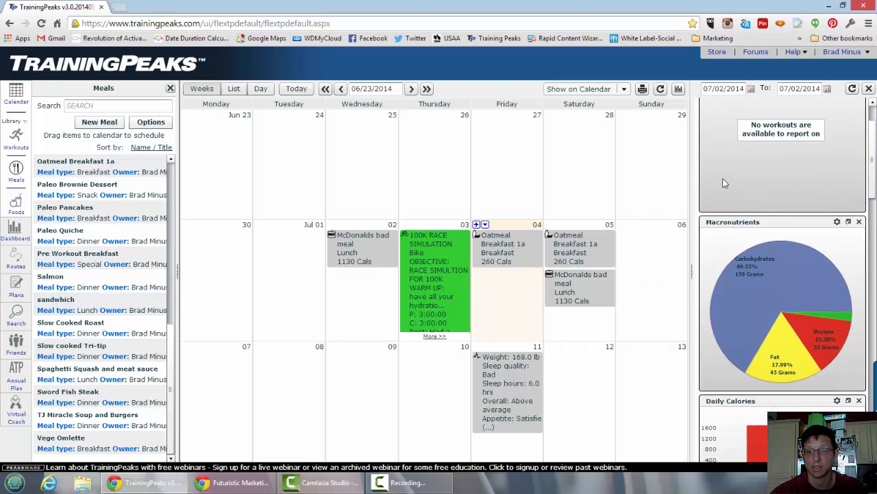
Select July 14 through July 18 on the calendar and examine the Grocery List for that range on the dashboard.
click(412, 89)
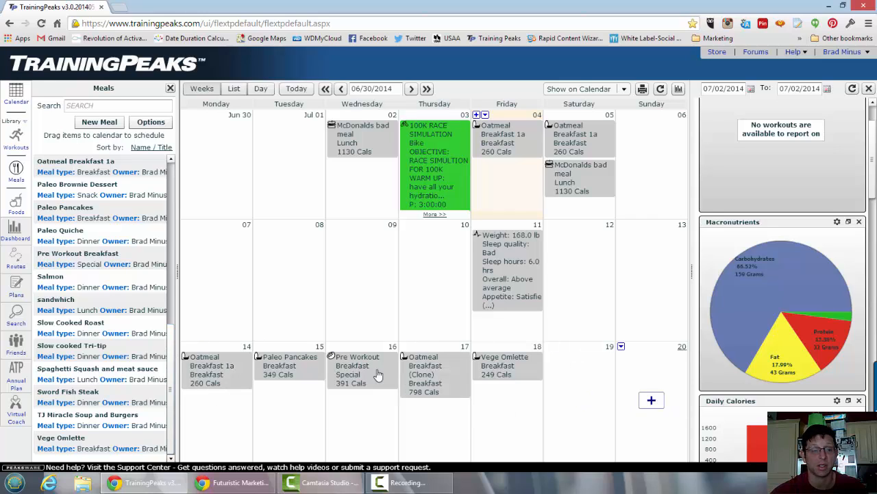
click(226, 351)
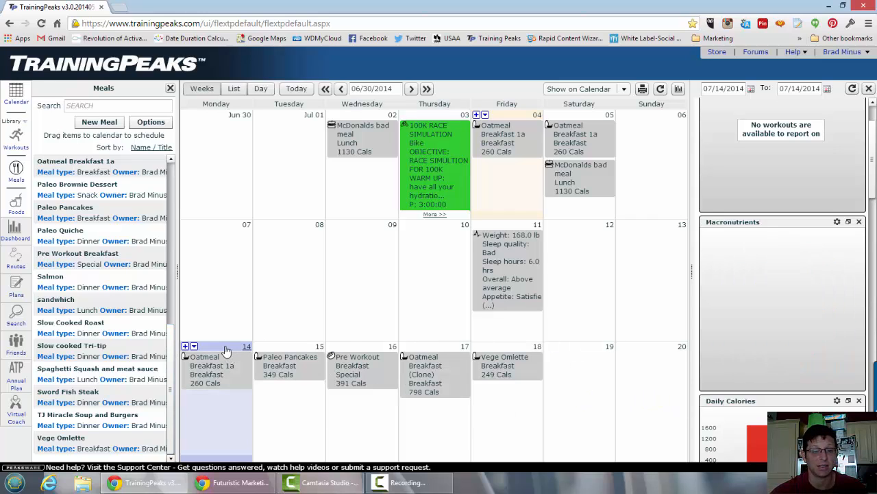
shift+click(518, 349)
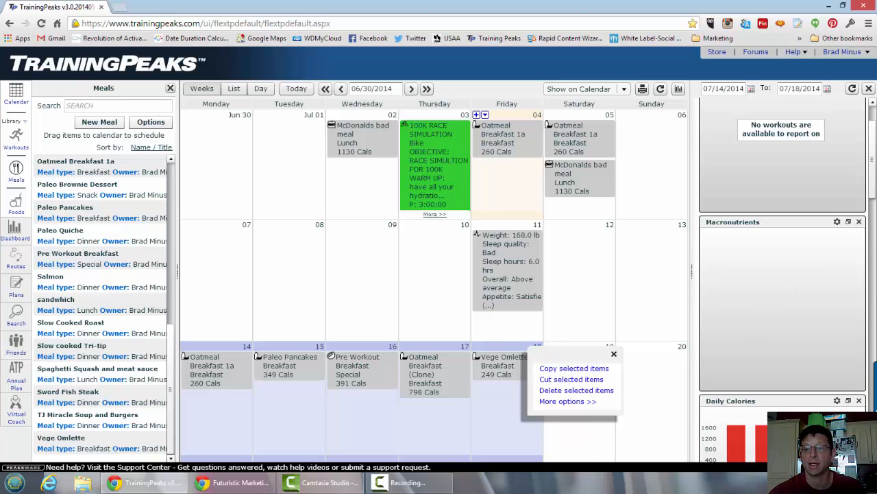
drag(874, 171, 875, 358)
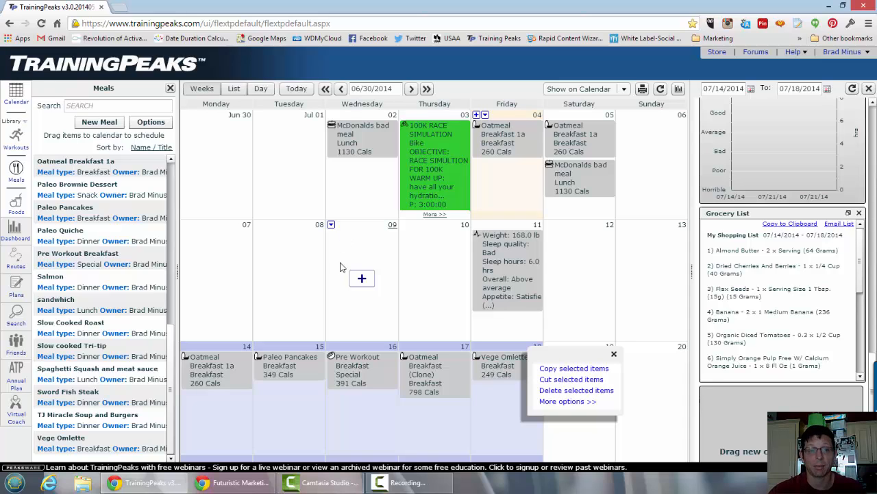
Review the summary and post-activity comments of Thursday's 100K RACE SIMULATION workout, and close it.
click(425, 180)
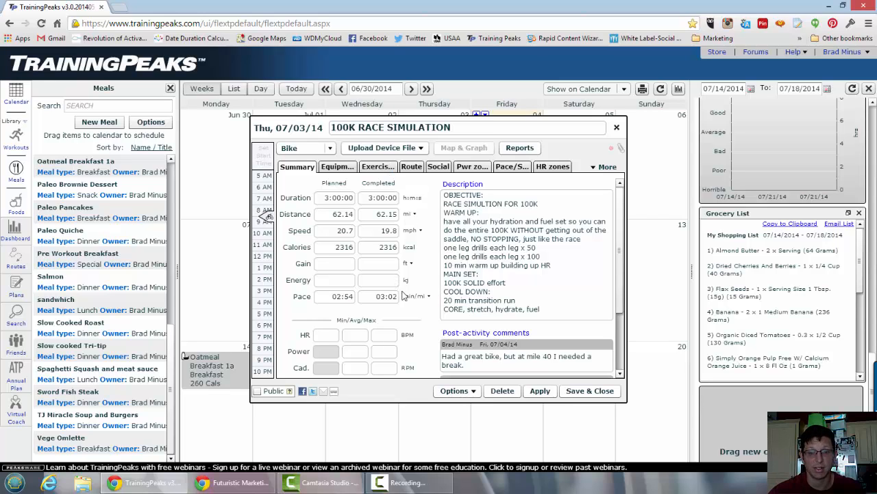
scroll(590, 301, down, 4)
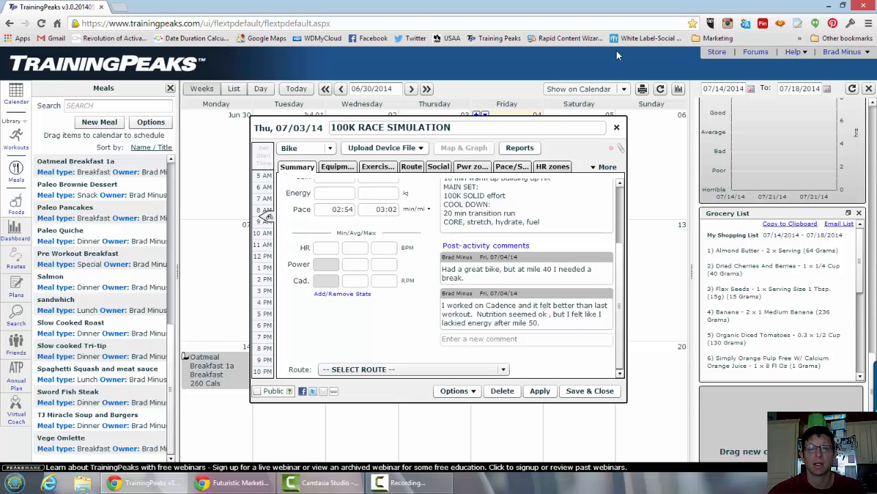
click(617, 129)
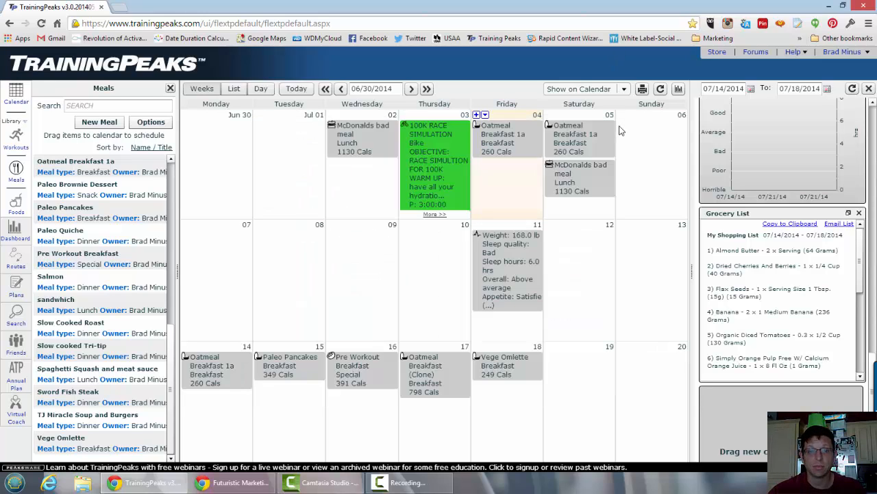
Review the foods and save options of the July 2 McDonalds bad meal with the foods library set to All, and close the meal.
click(356, 140)
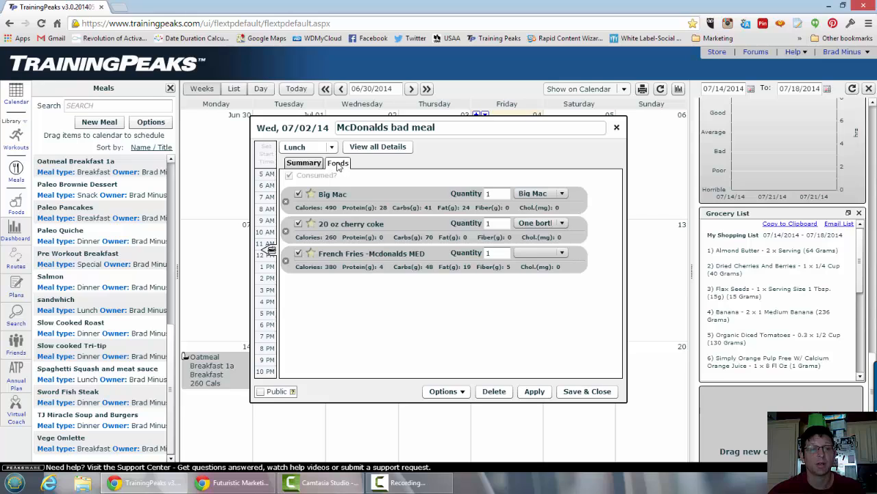
click(15, 210)
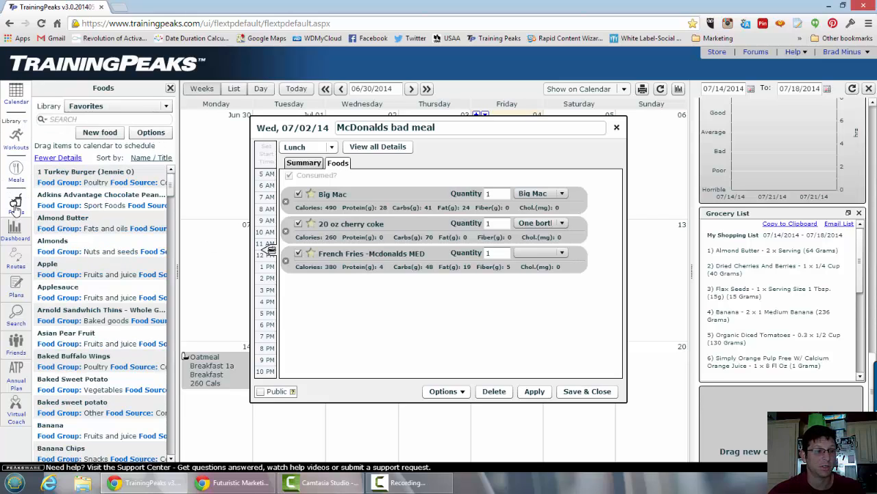
click(126, 106)
click(121, 134)
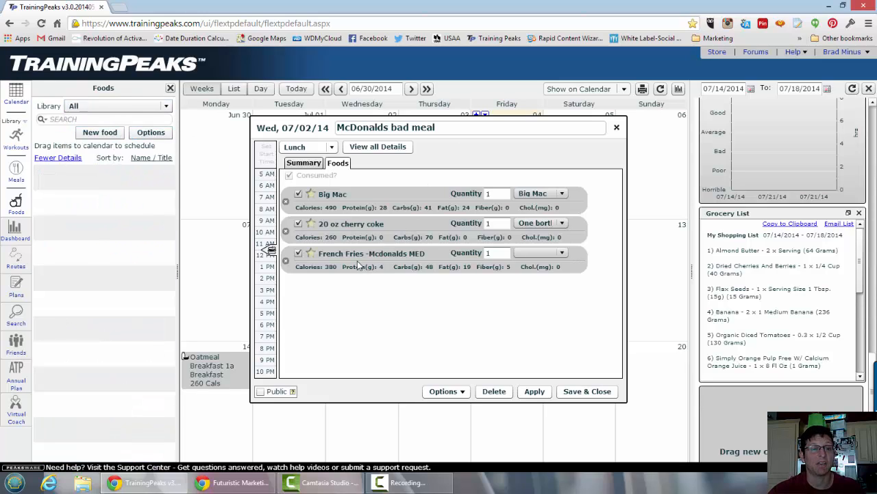
click(452, 392)
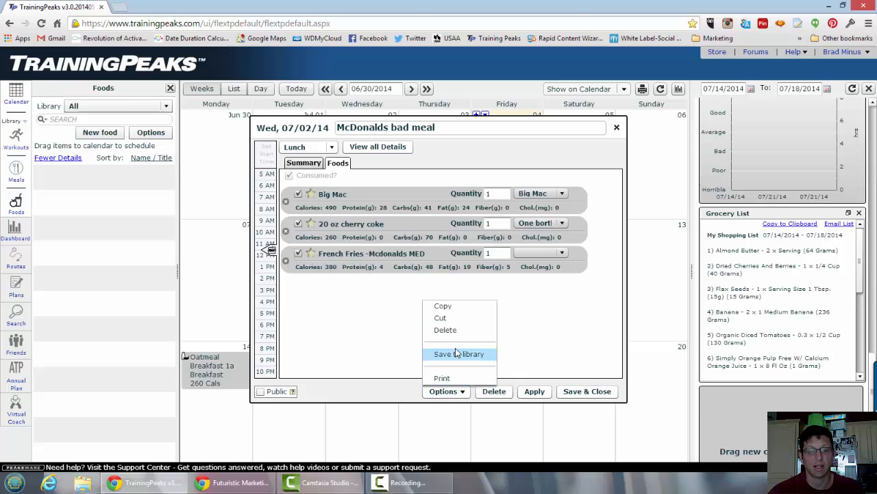
click(617, 129)
click(616, 129)
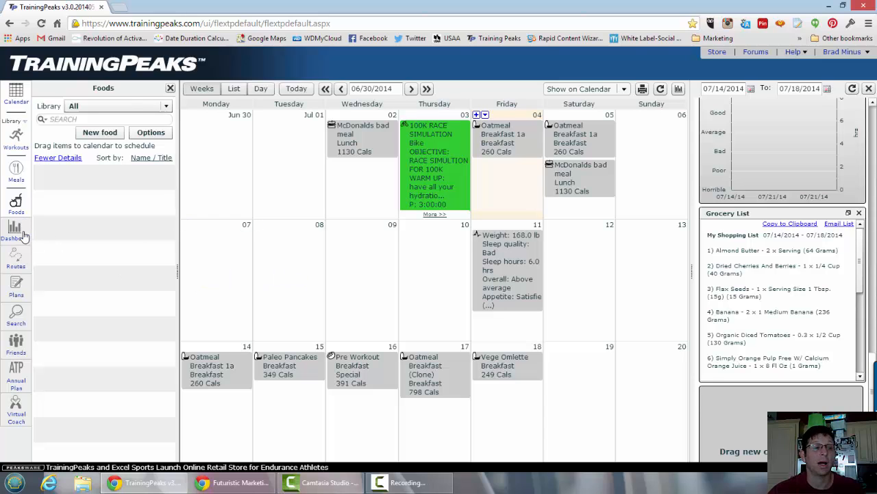
Bring back the meals library and review the workout, meal and metrics choices for adding an entry on Thursday, July 10.
click(21, 183)
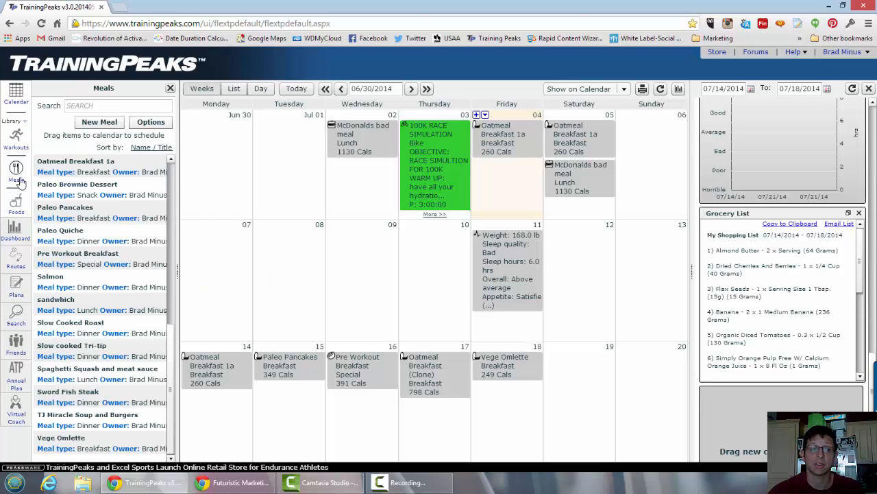
mouse_move(584, 401)
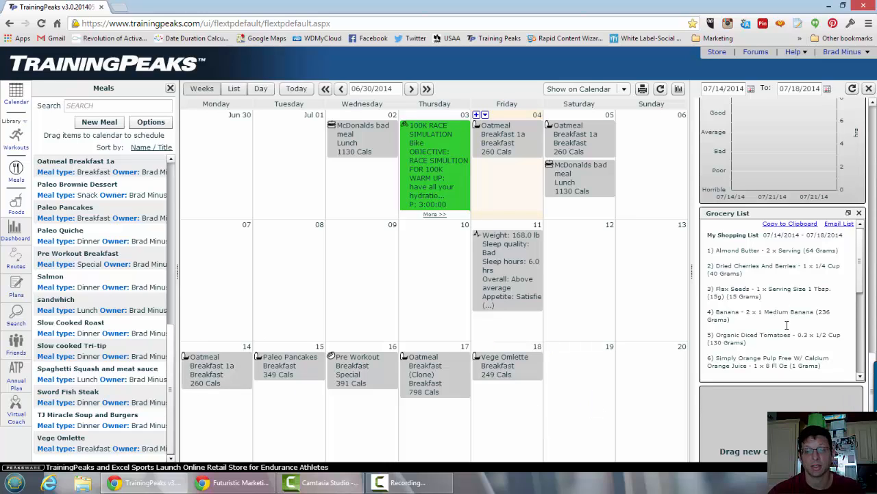
mouse_move(428, 270)
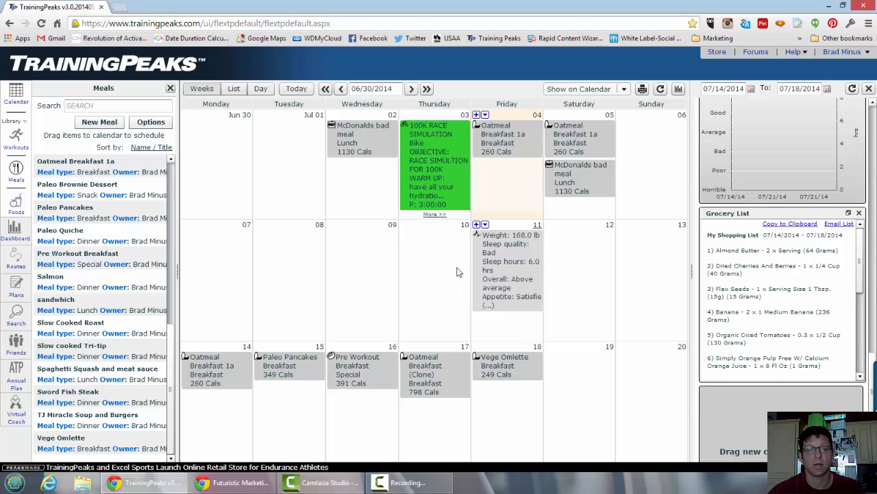
click(434, 280)
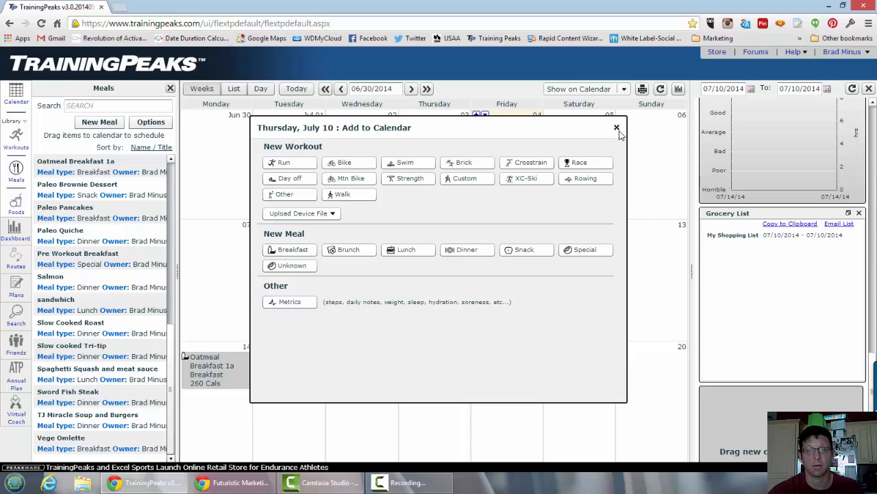
click(617, 129)
Open the July 11 metrics entry and review its weight, sleep quality, sleep hours and other wellness ratings.
click(505, 272)
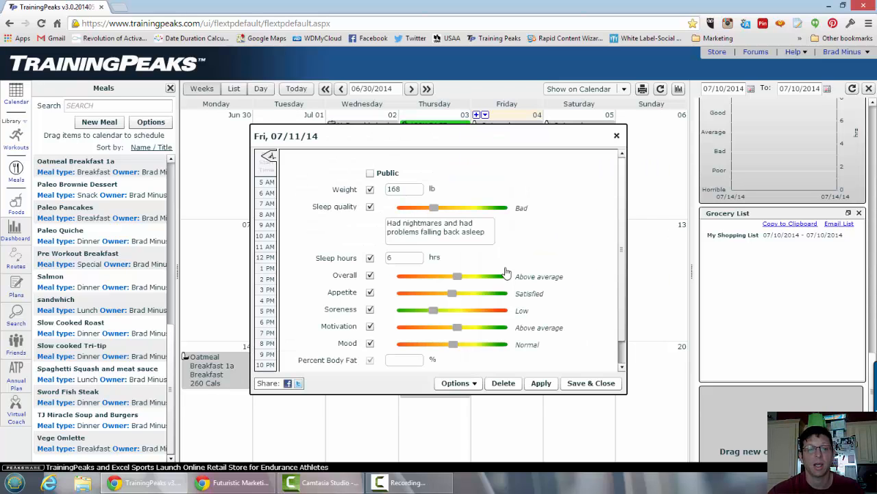
click(397, 190)
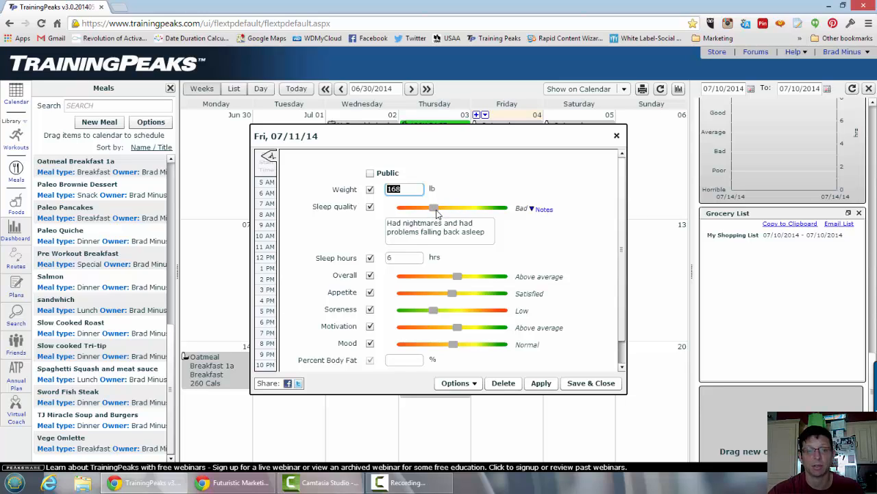
mouse_move(436, 214)
mouse_down()
mouse_move(474, 218)
mouse_move(439, 221)
mouse_up()
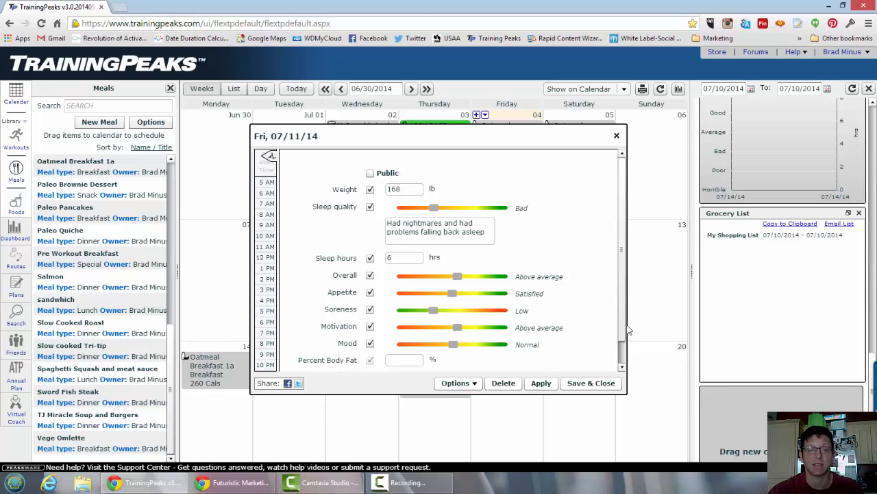
scroll(627, 290, down, 1)
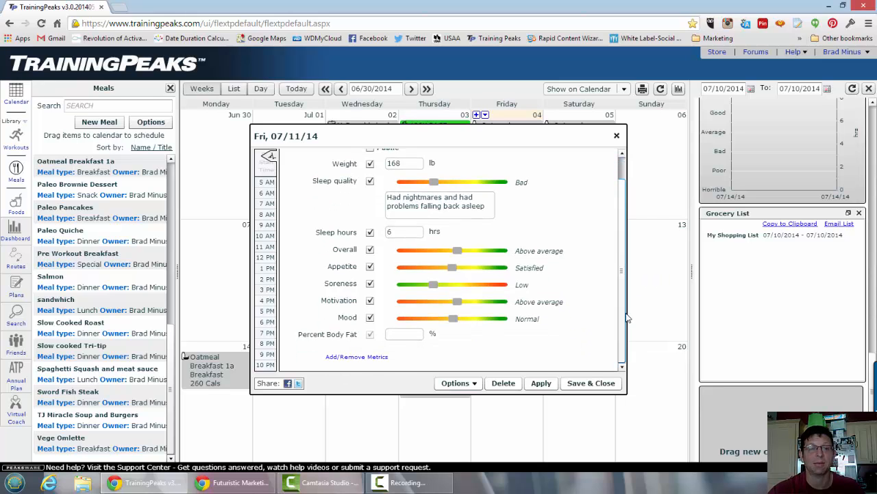
scroll(375, 215, up, 1)
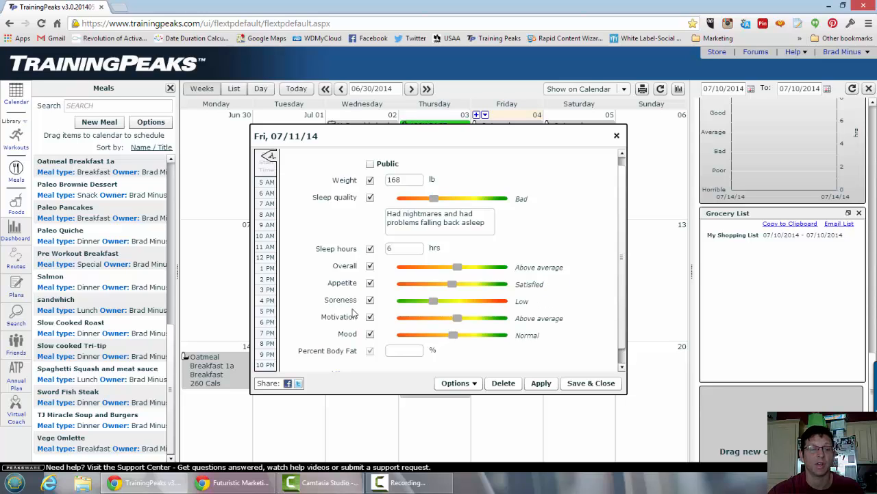
scroll(514, 285, down, 1)
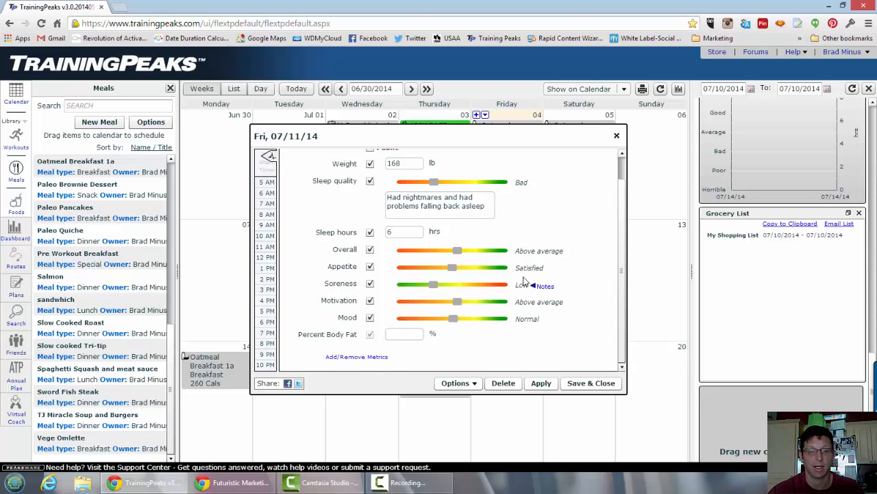
Examine which metrics are available and in use for the metrics entry, and close the settings and the entry.
click(367, 360)
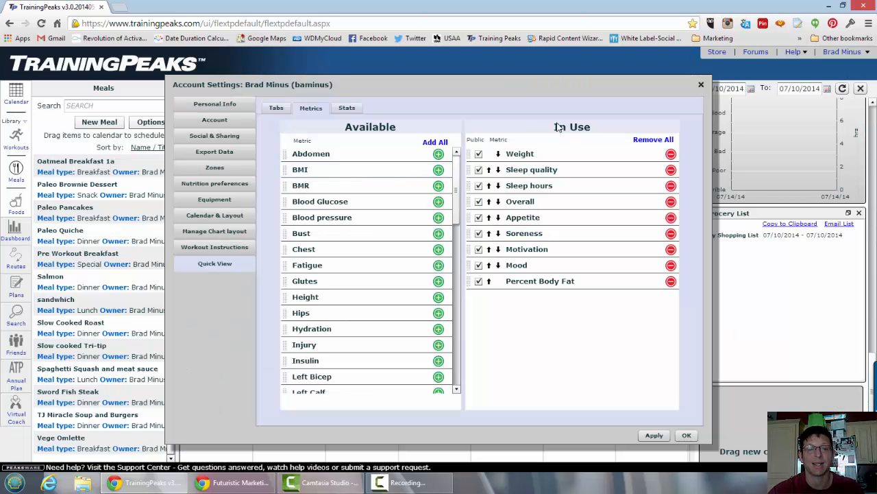
click(702, 86)
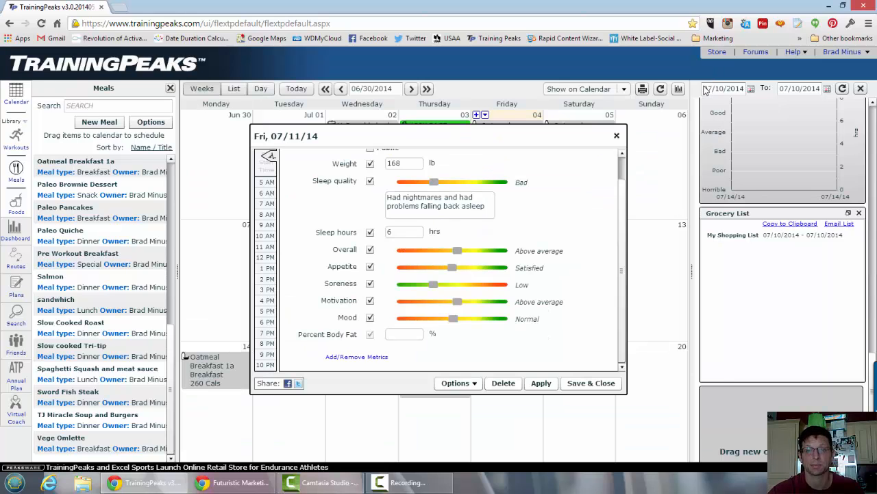
click(616, 137)
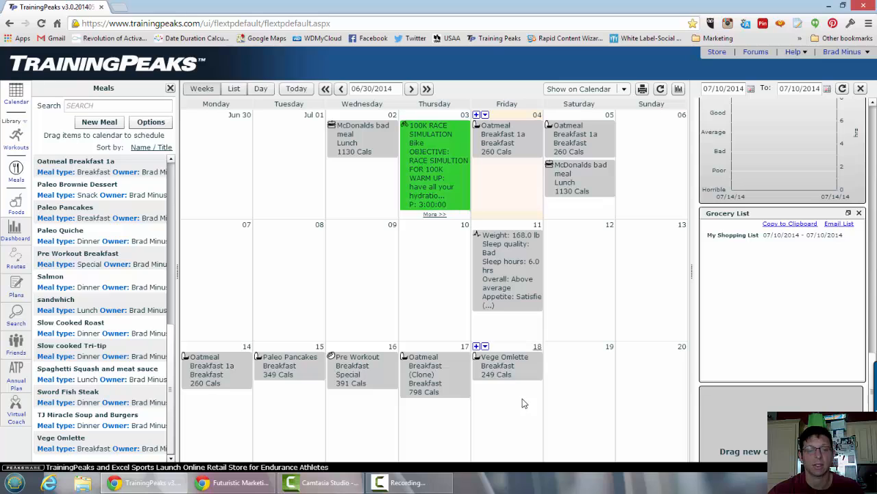
Review the equipment in the account settings, including the details of the Spin X-trainer and Cross Train 2 shoes, and close the settings.
click(848, 55)
click(837, 66)
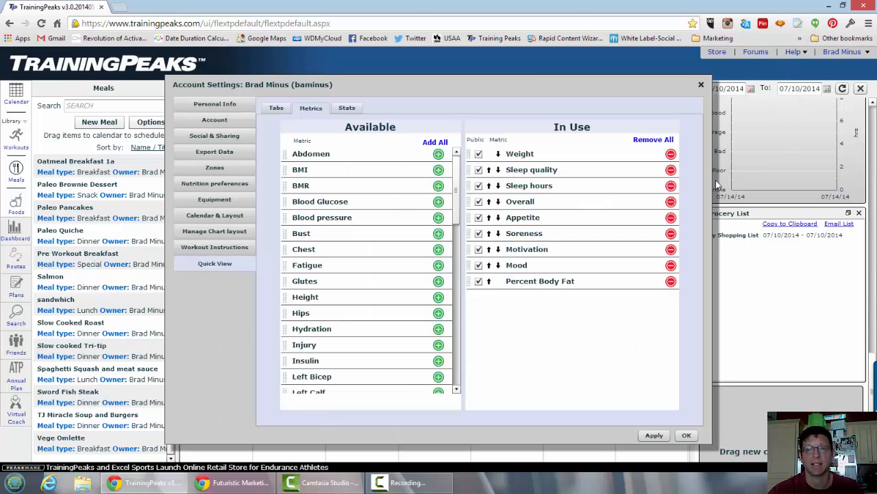
click(231, 199)
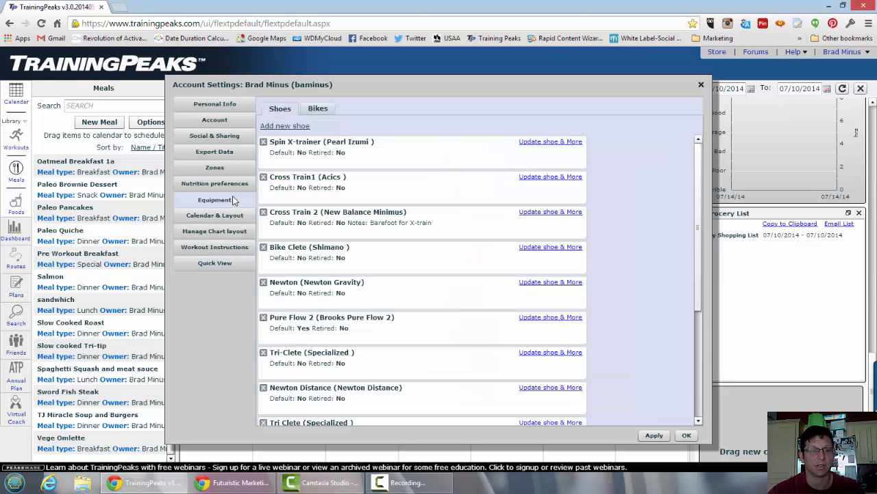
click(302, 145)
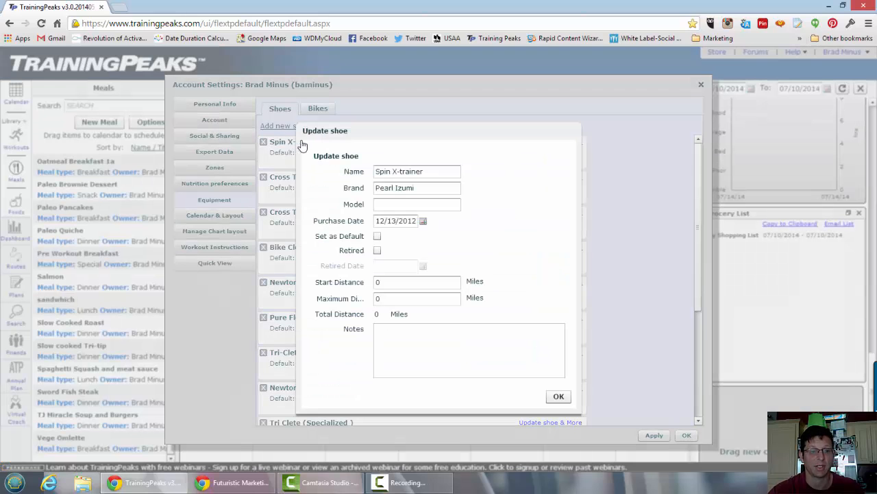
click(560, 395)
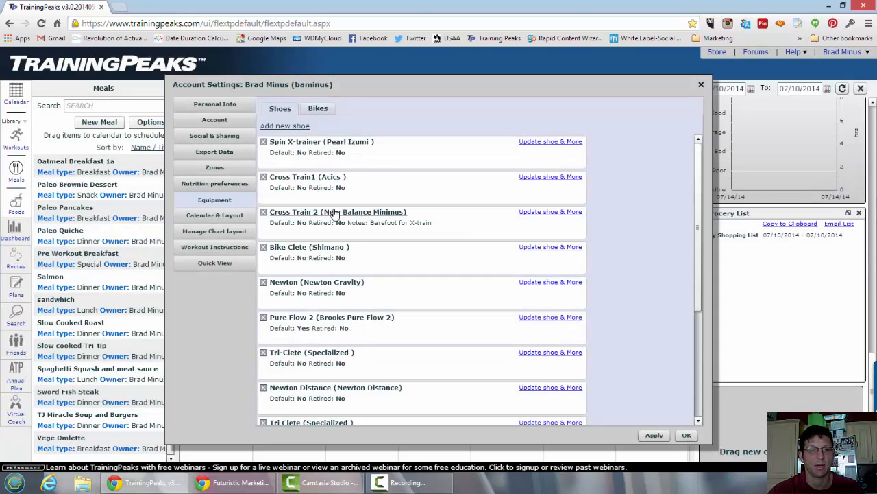
click(335, 214)
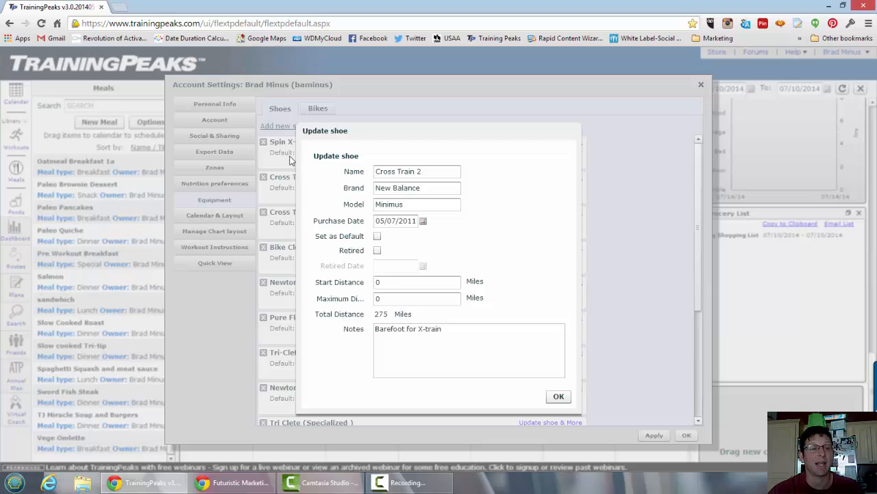
click(559, 396)
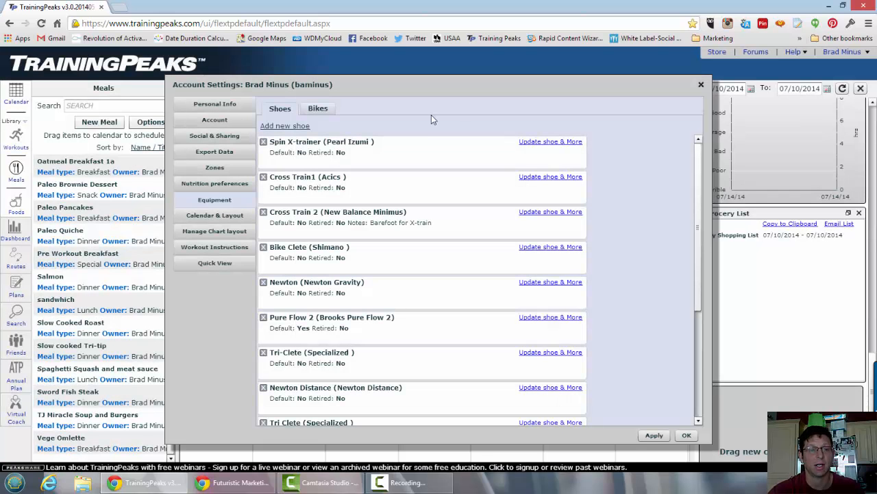
click(703, 83)
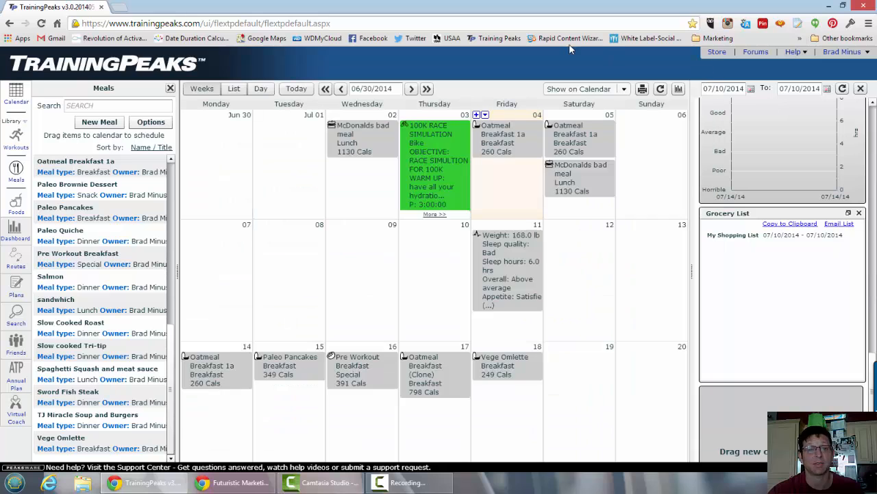
Assign the Bike Clete shoe to the July 3 100K RACE SIMULATION bike workout and apply the change.
click(439, 173)
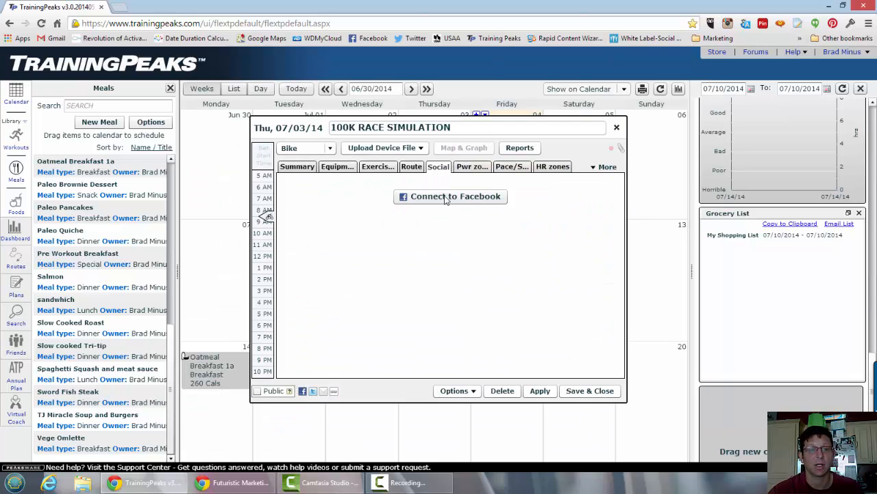
click(337, 168)
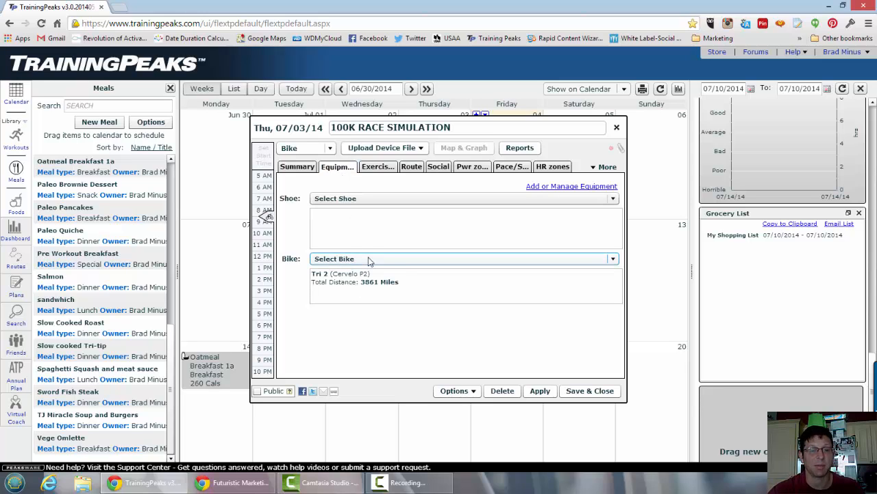
click(395, 203)
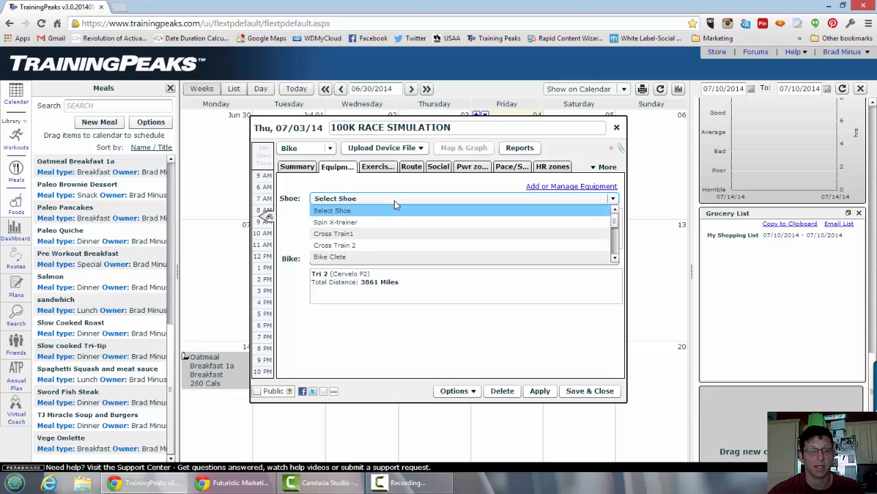
click(391, 256)
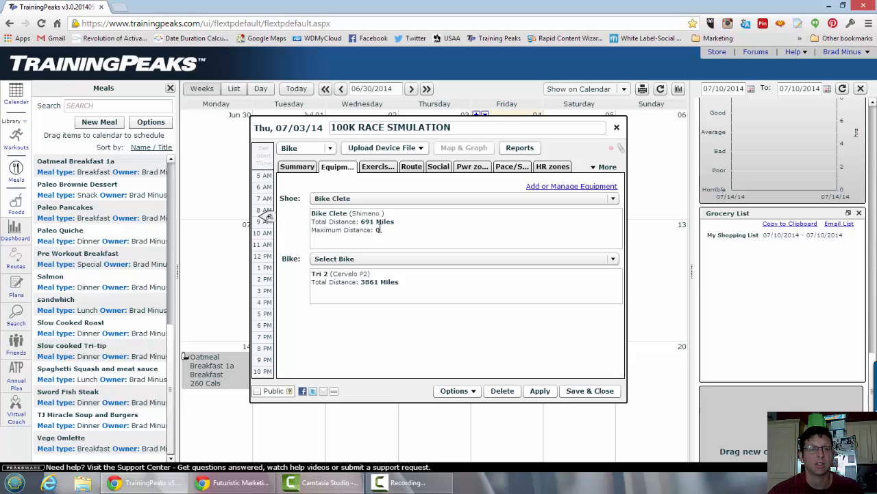
click(541, 392)
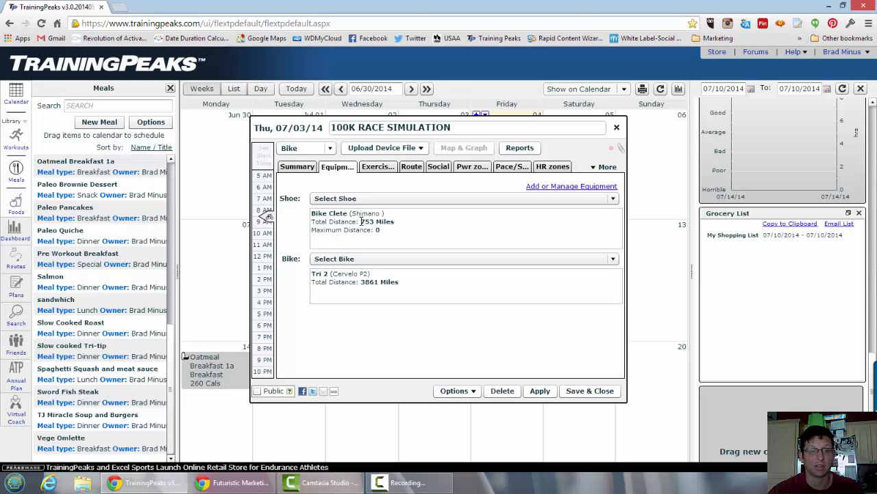
Check the shoe's total distance against the completed distance in the workout summary, and close the workout.
drag(361, 221, 396, 221)
click(407, 222)
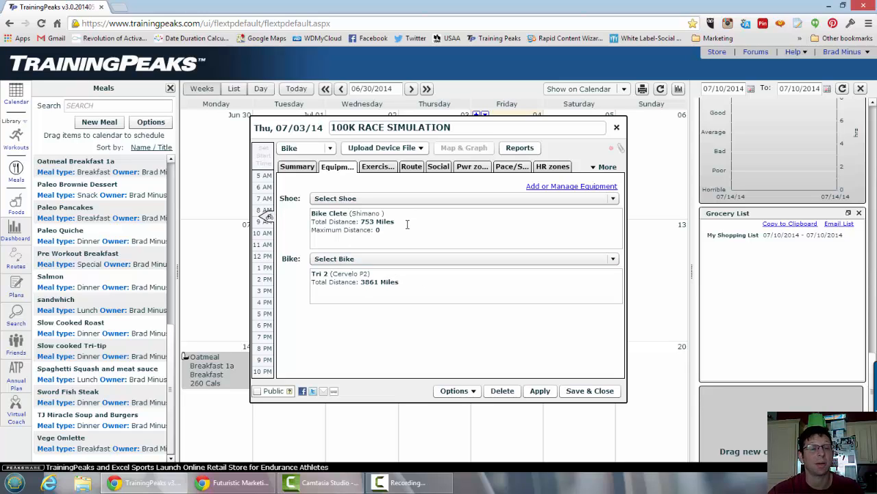
click(307, 168)
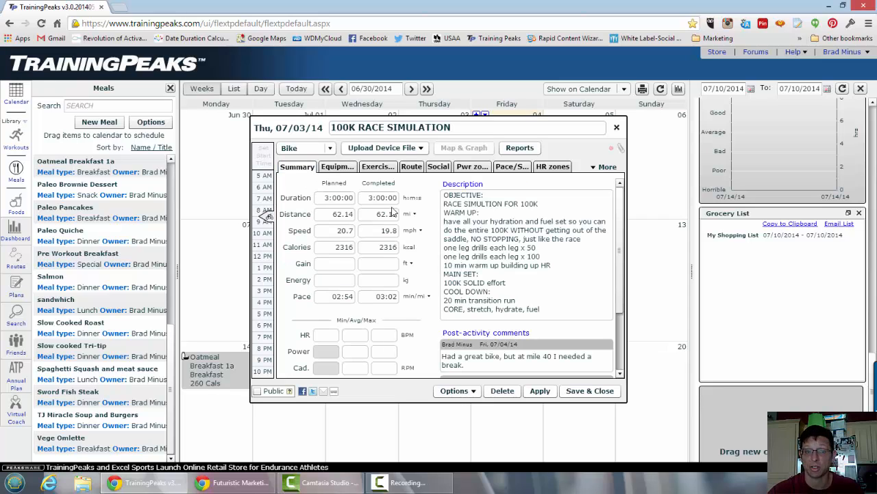
click(338, 167)
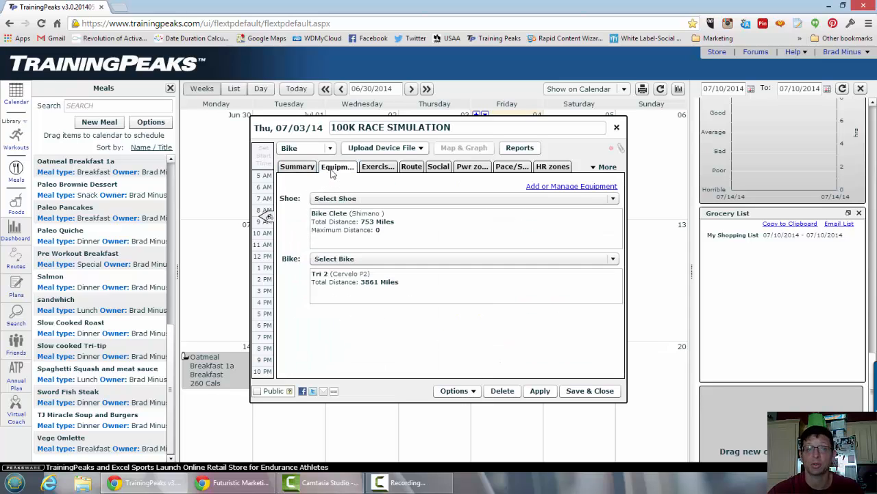
click(616, 129)
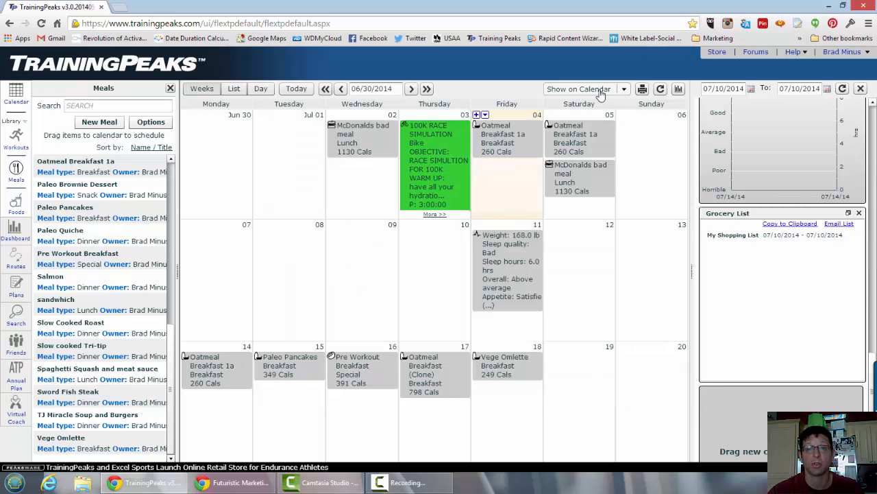
Reopen the 100K RACE SIMULATION workout's equipment, review the available shoes and the account's equipment list, and close the account settings.
click(433, 156)
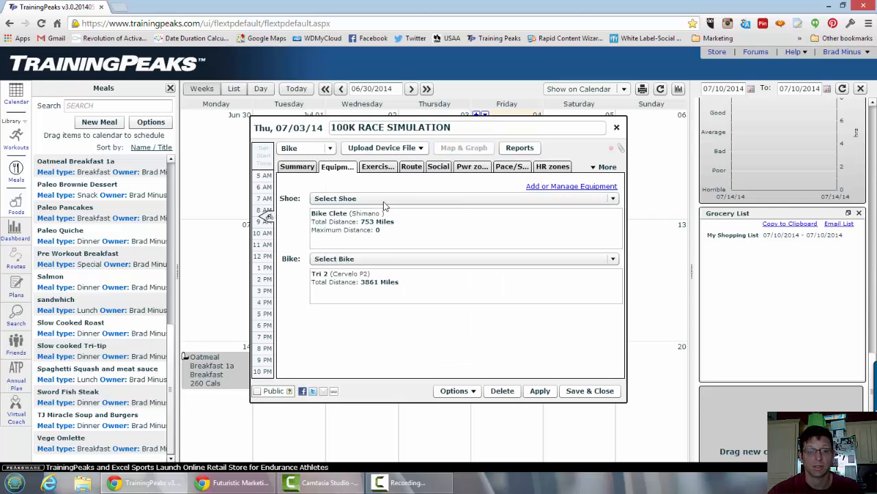
click(386, 198)
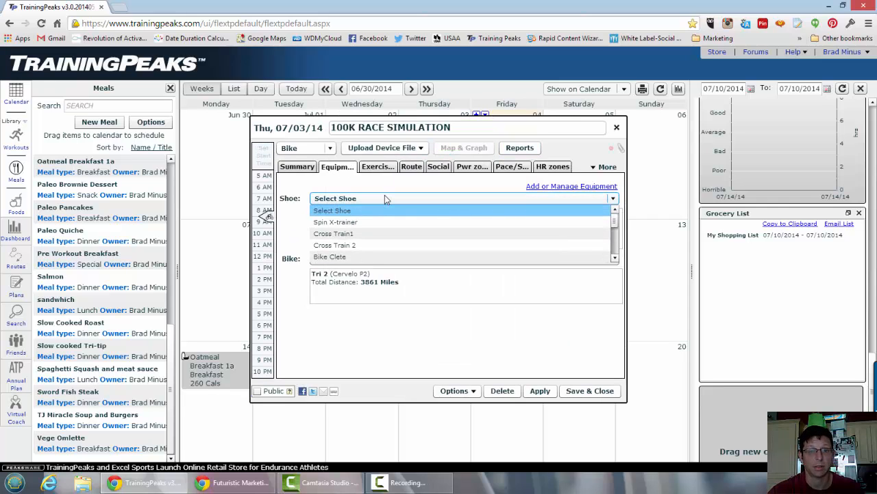
click(385, 199)
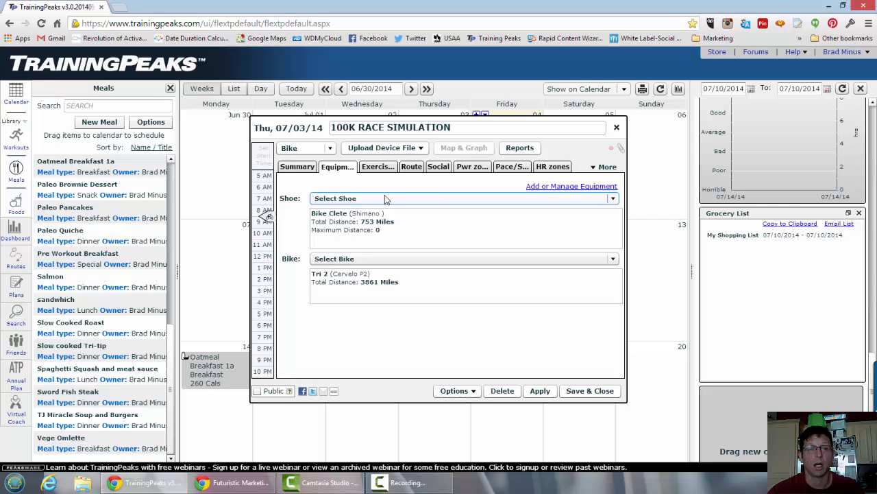
click(563, 186)
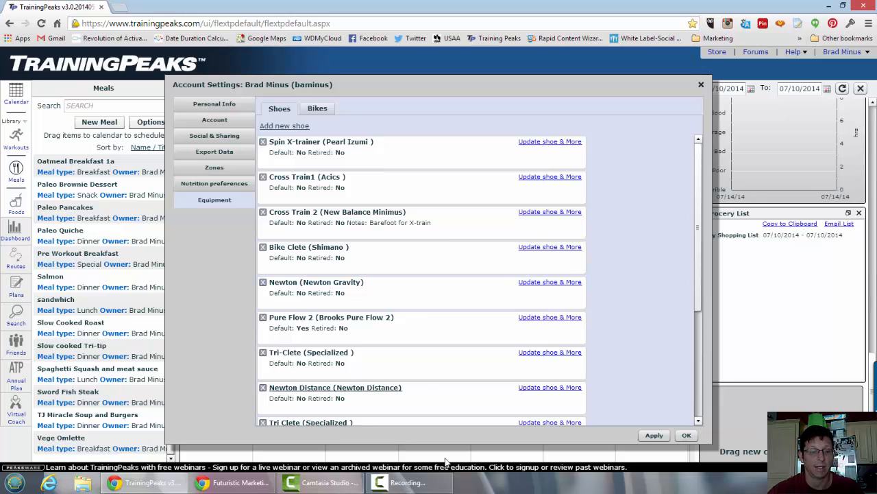
click(701, 85)
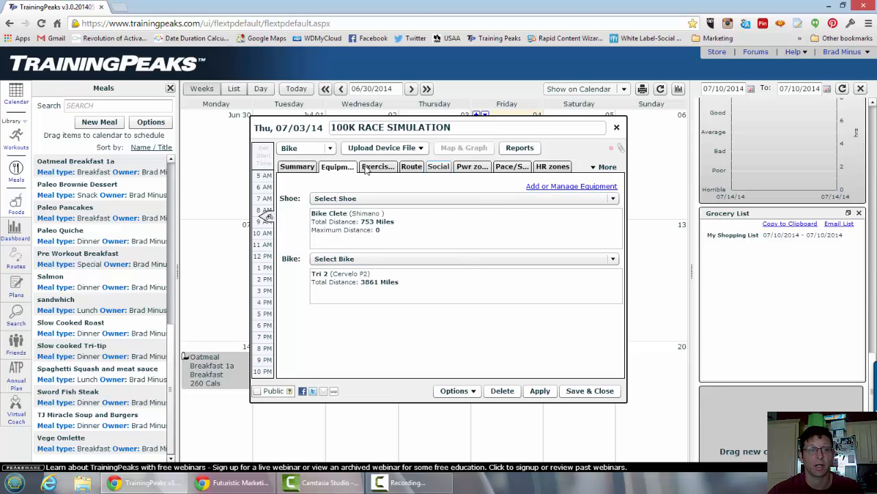
Review the workout's summary, post-activity comments and equipment, and save and close the workout.
click(297, 166)
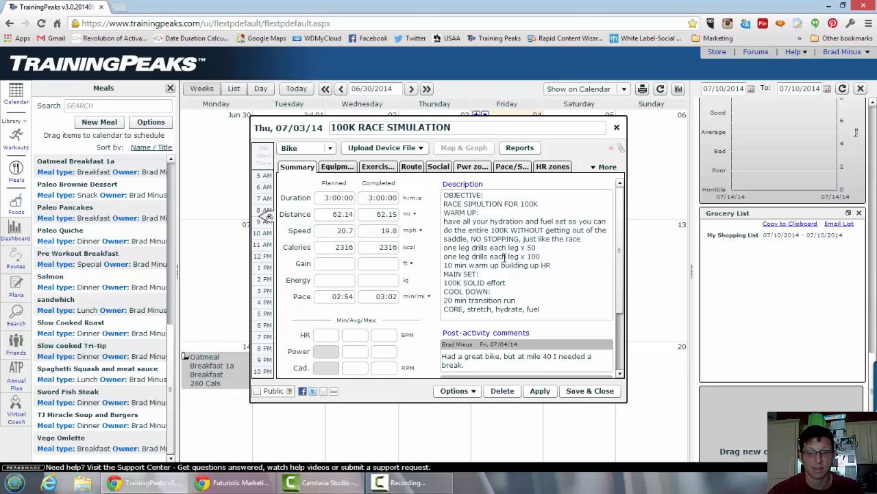
drag(617, 253, 618, 287)
scroll(617, 288, up, 5)
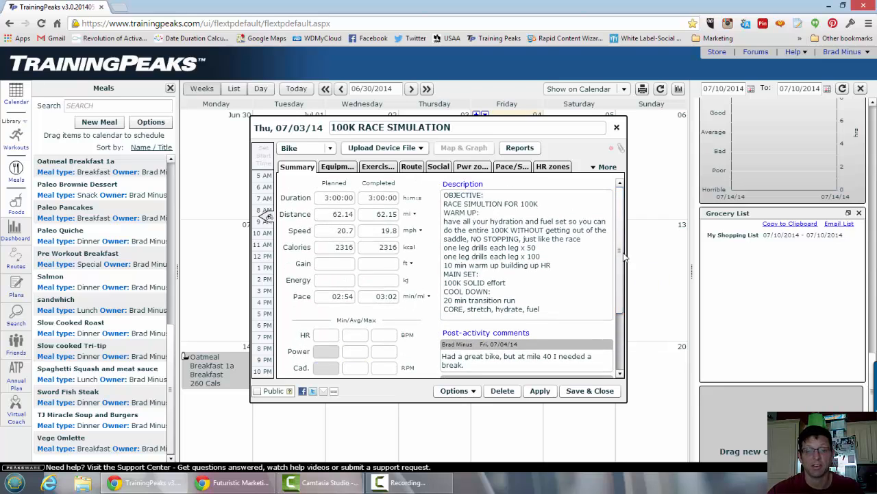
scroll(622, 259, down, 3)
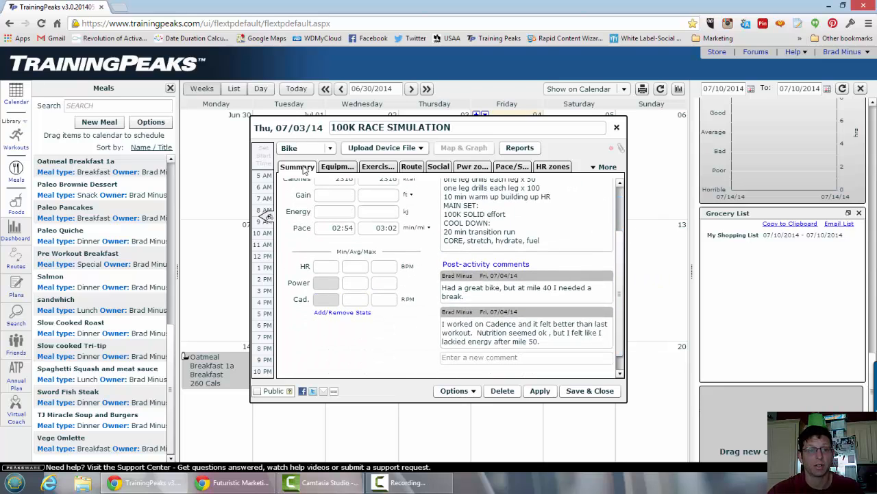
click(337, 167)
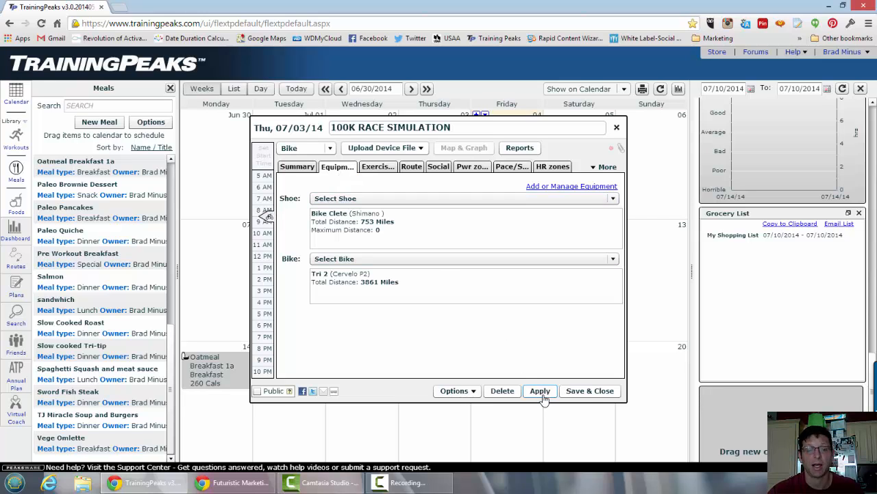
click(590, 390)
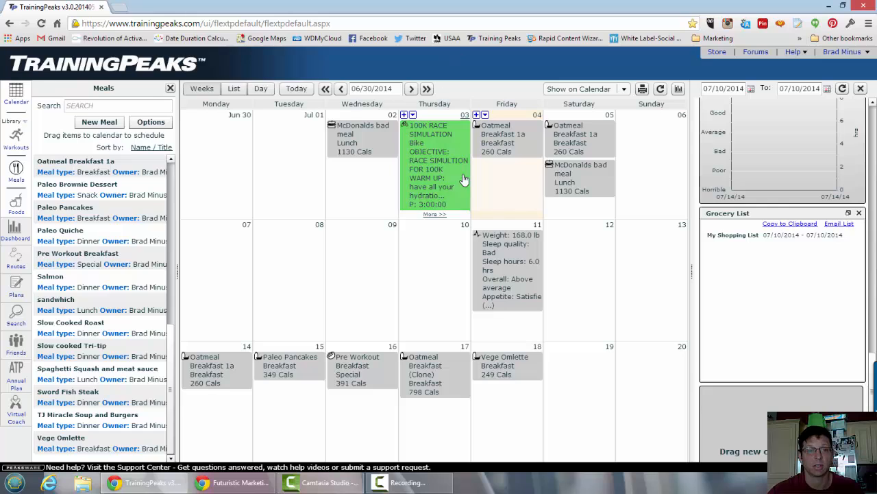